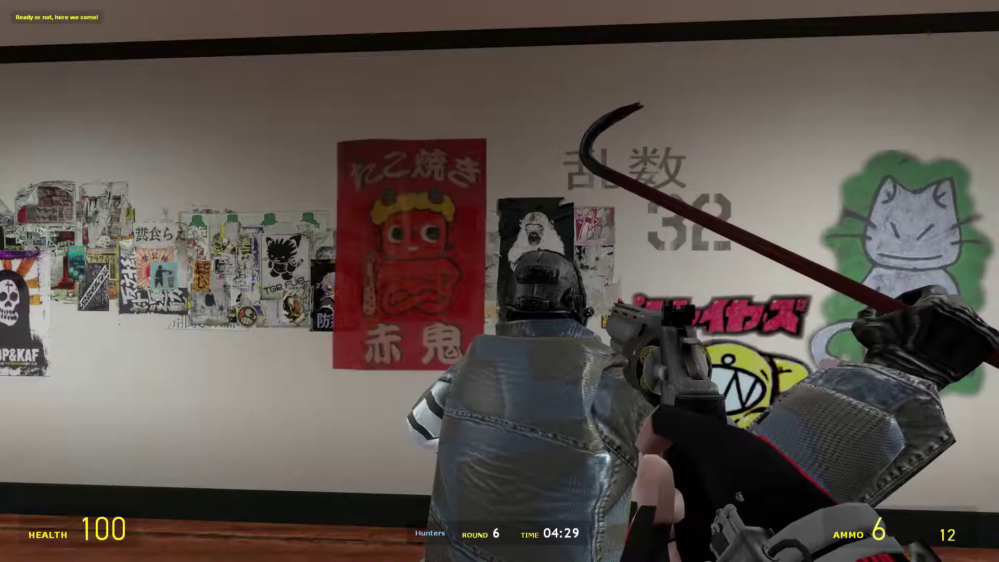
{"action": "key", "text": "3"}
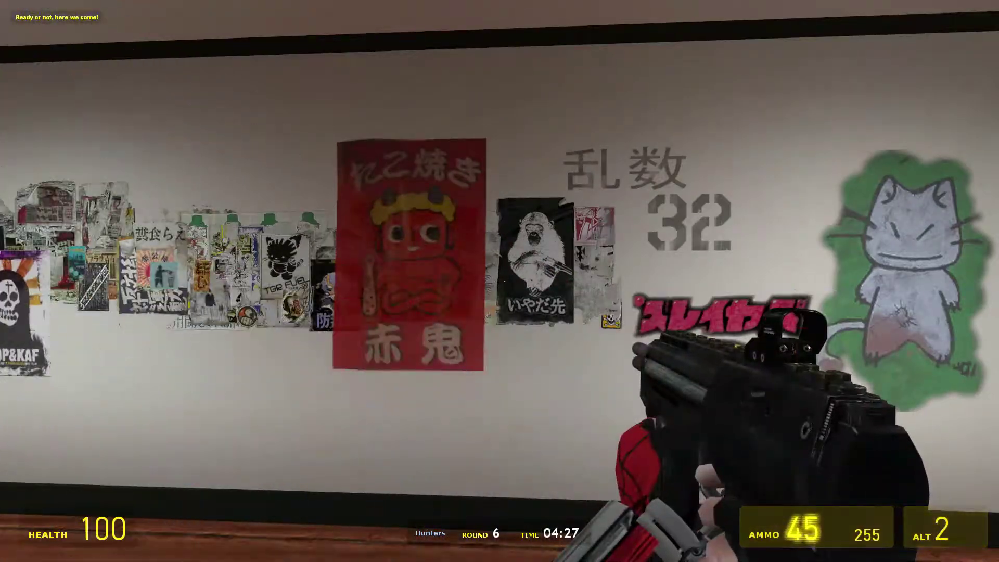
{"action": "key", "text": "1"}
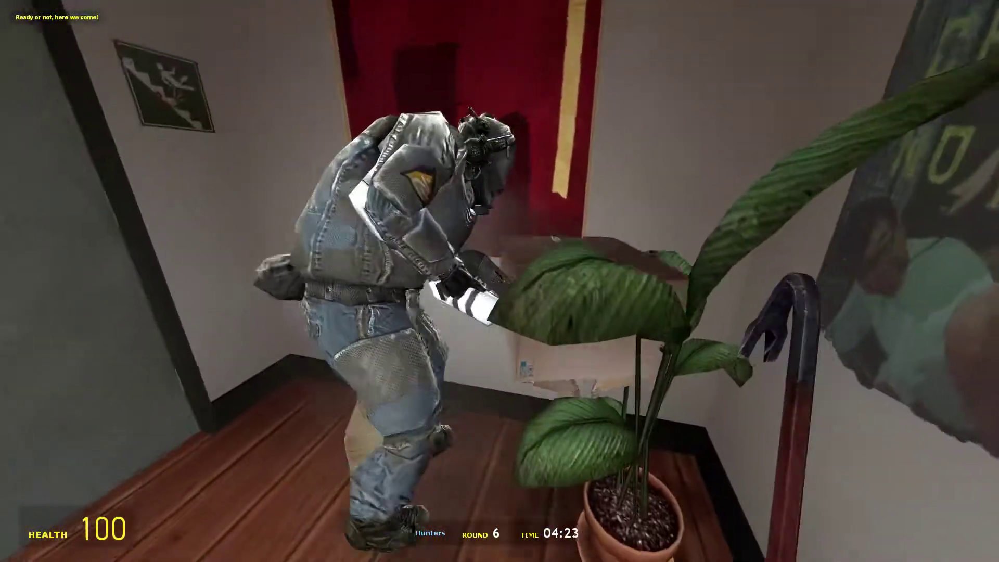
{"action": "key", "text": "w"}
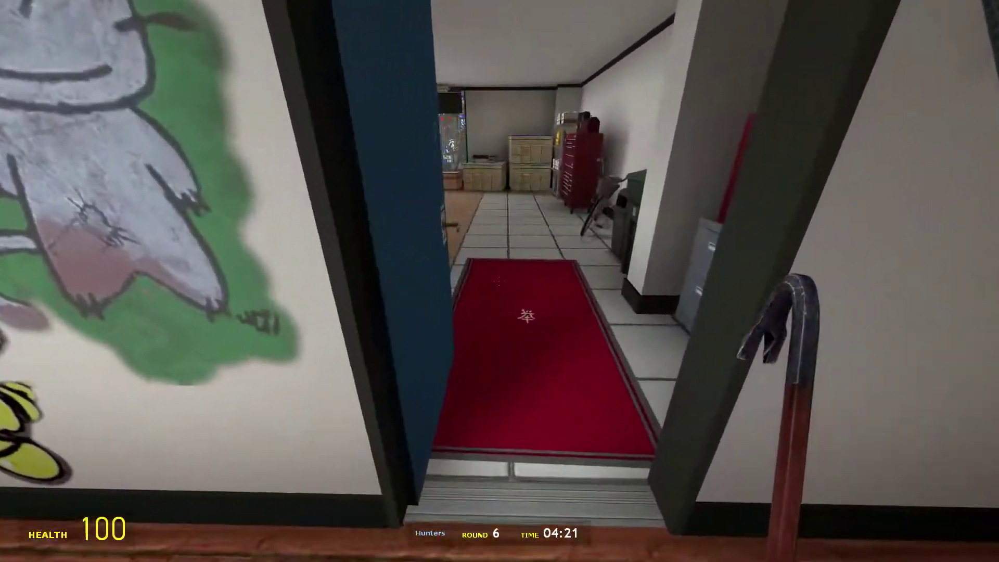
{"action": "key", "text": "w"}
{"action": "key", "text": "w"}
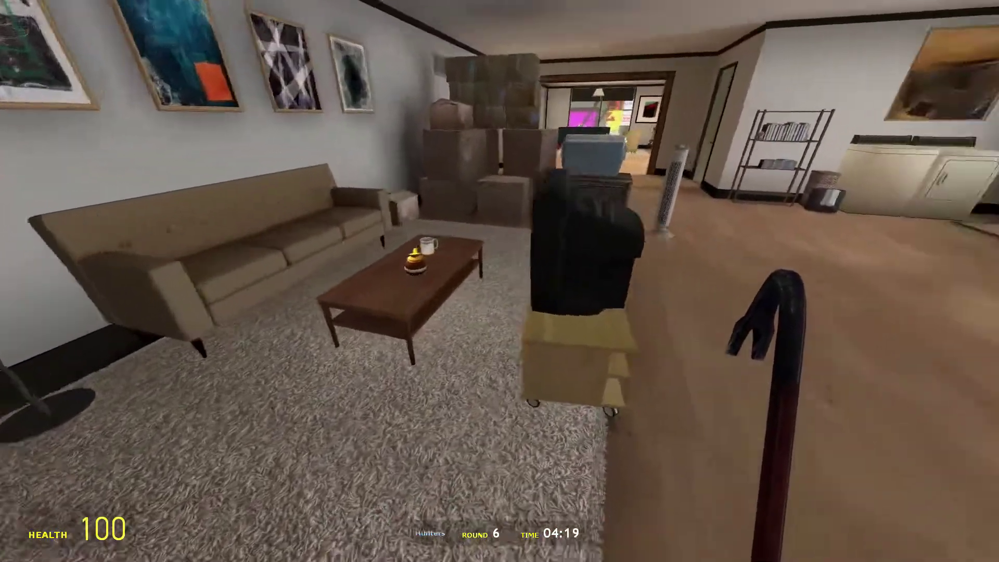
{"action": "key", "text": "w"}
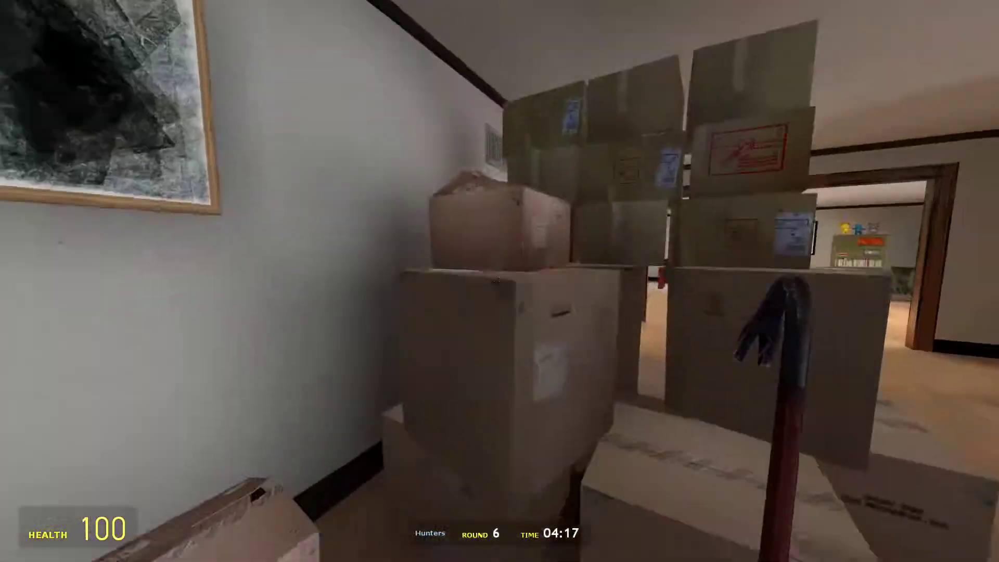
{"action": "key", "text": "w"}
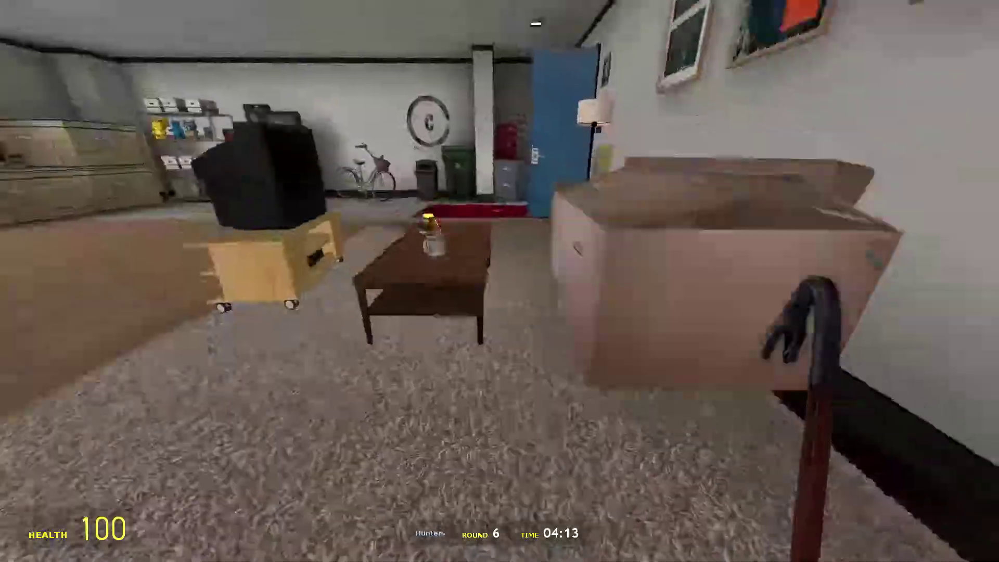
{"action": "key", "text": "2"}
{"action": "left_click", "coordinate": [500, 282]}
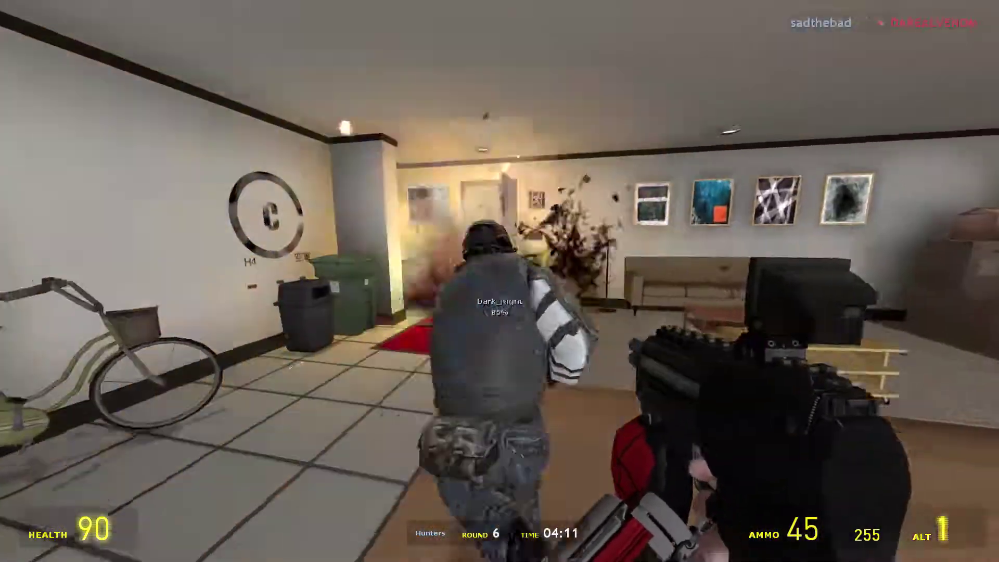
{"action": "key", "text": "w"}
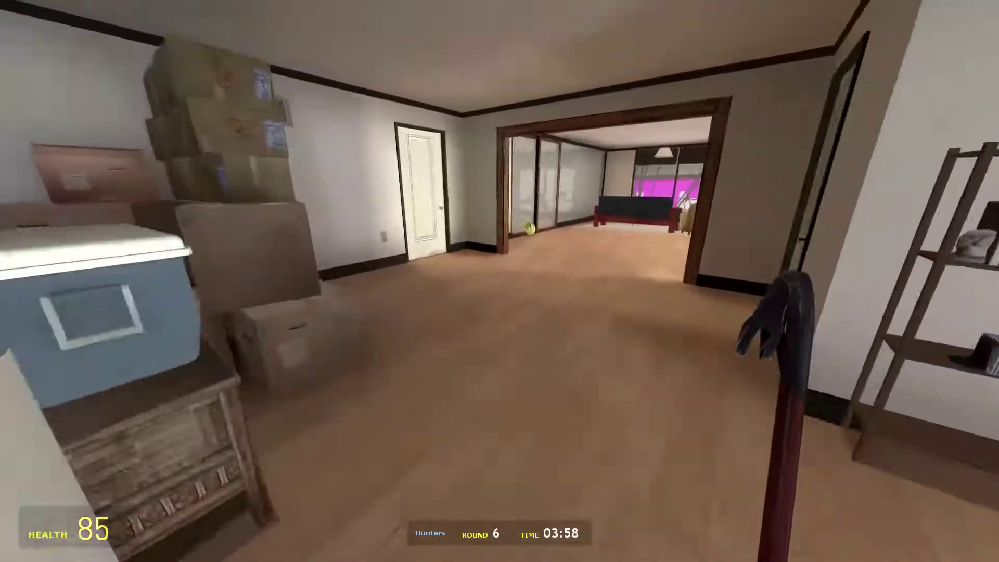
{"action": "key", "text": "w"}
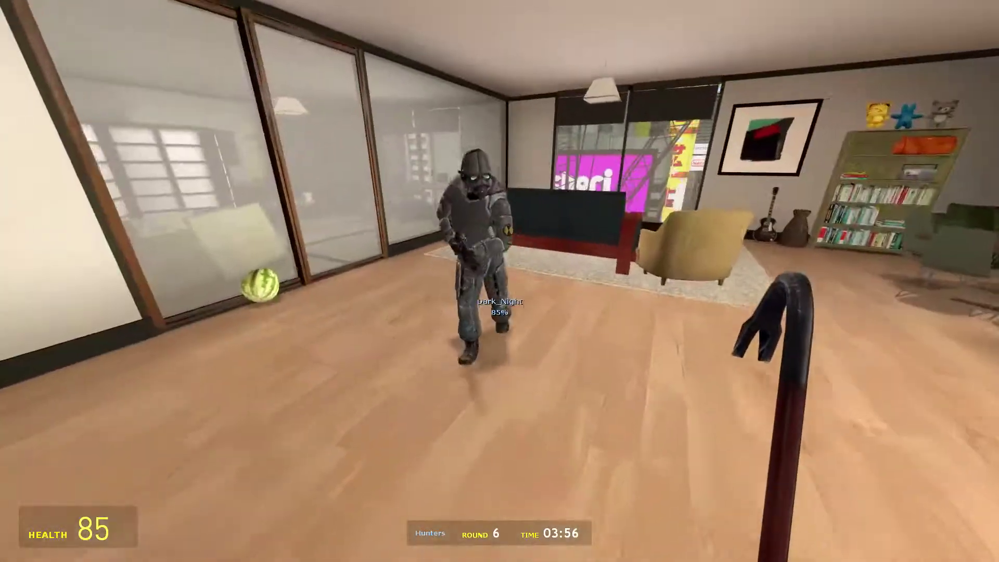
{"action": "key", "text": "w"}
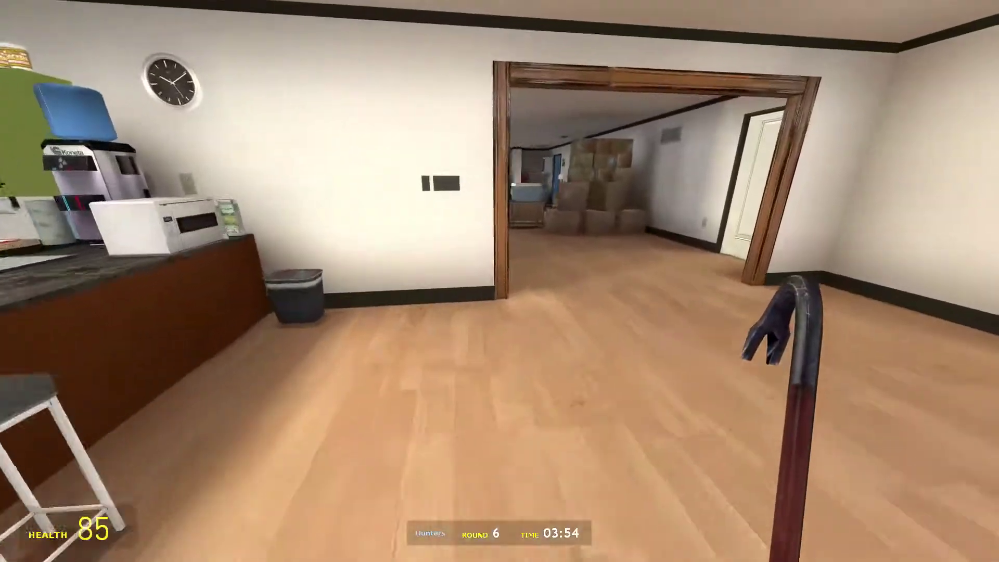
{"action": "key", "text": "w"}
{"action": "key", "text": "s"}
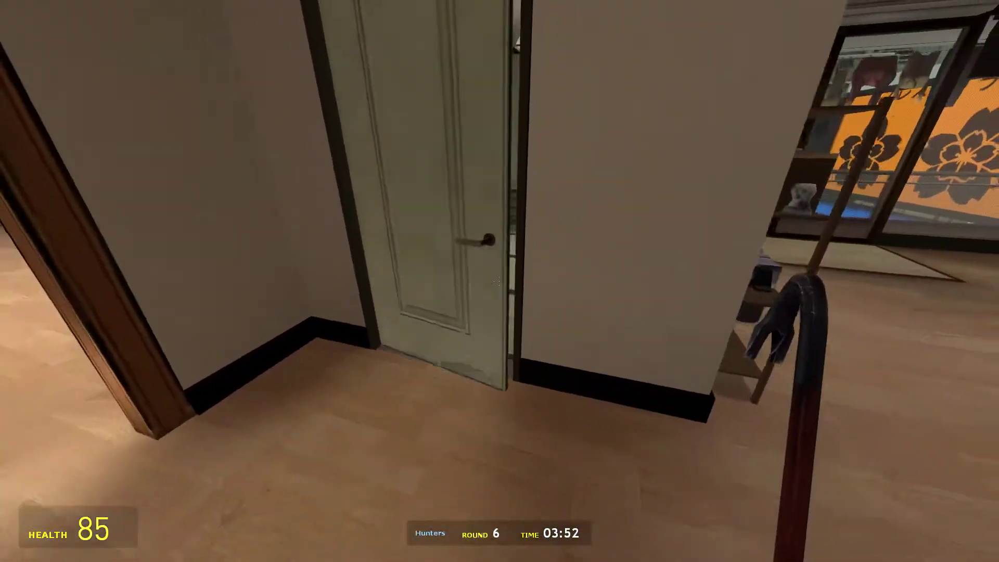
{"action": "key", "text": "w"}
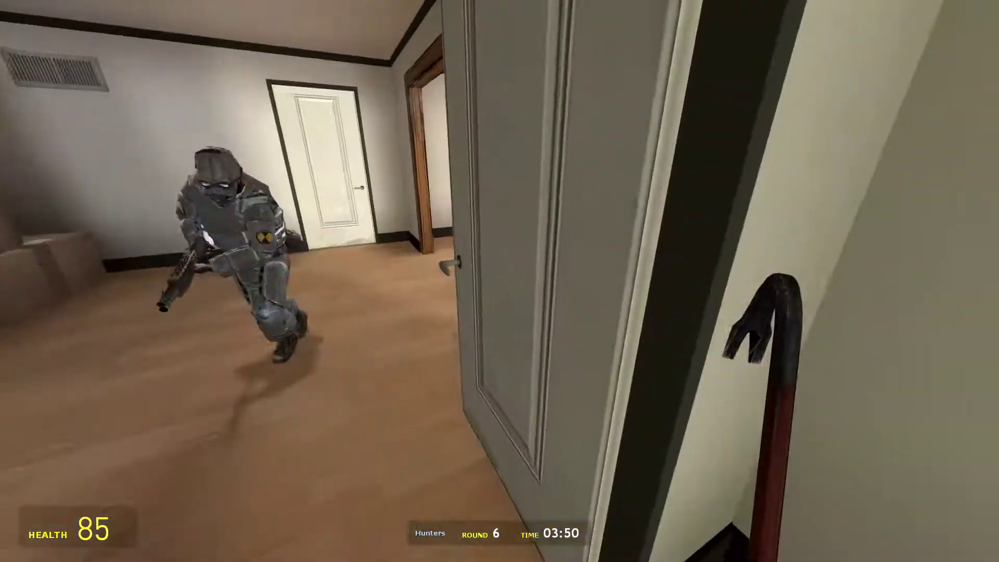
{"action": "key", "text": "w"}
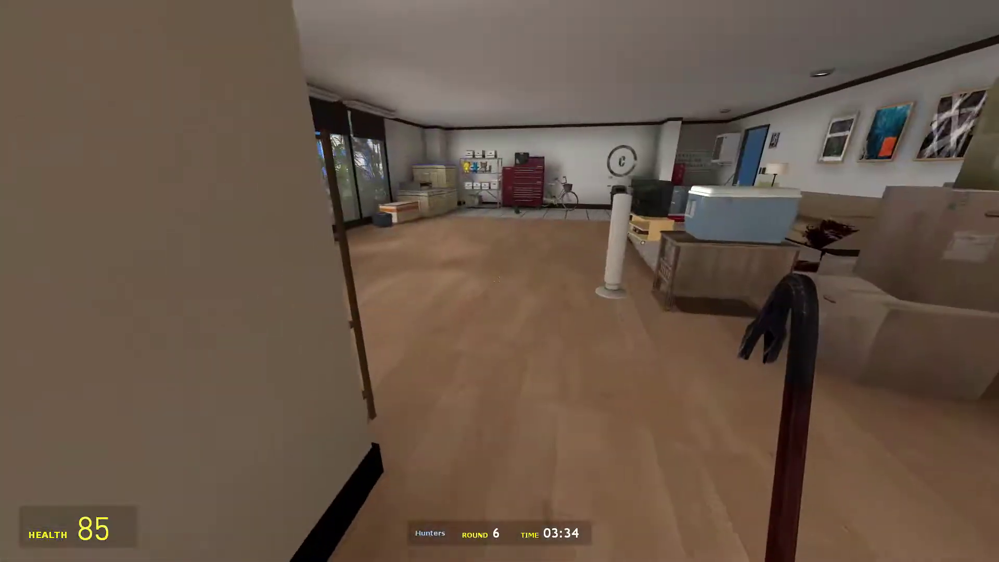
{"action": "key", "text": "w"}
{"action": "key", "text": "e"}
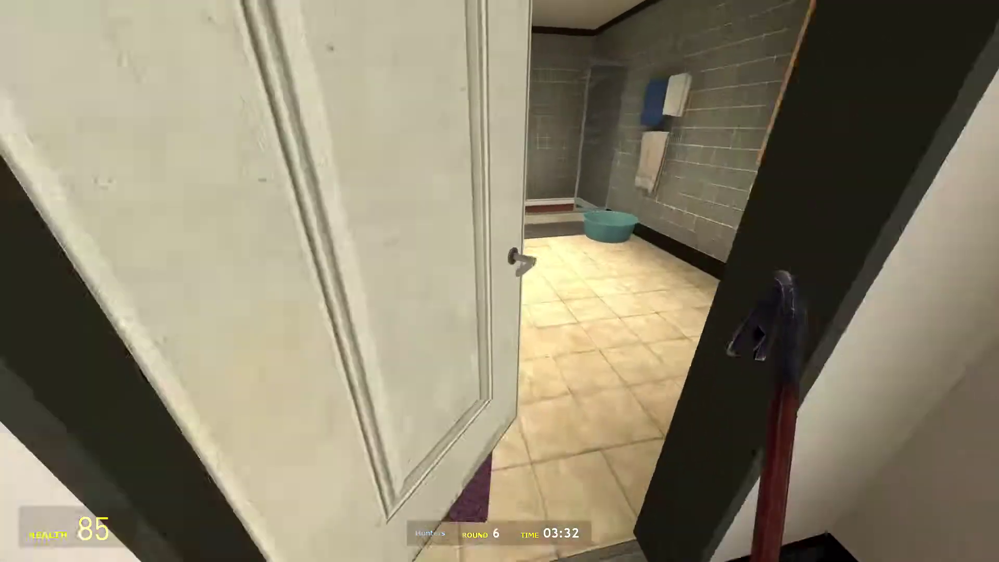
{"action": "key", "text": "w"}
{"action": "key", "text": "w"}
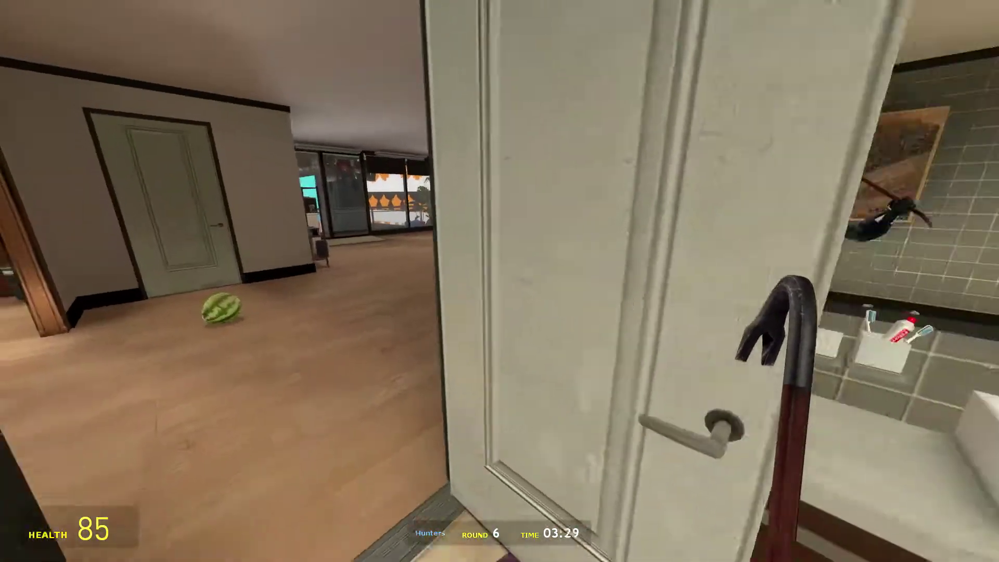
{"action": "key", "text": "s"}
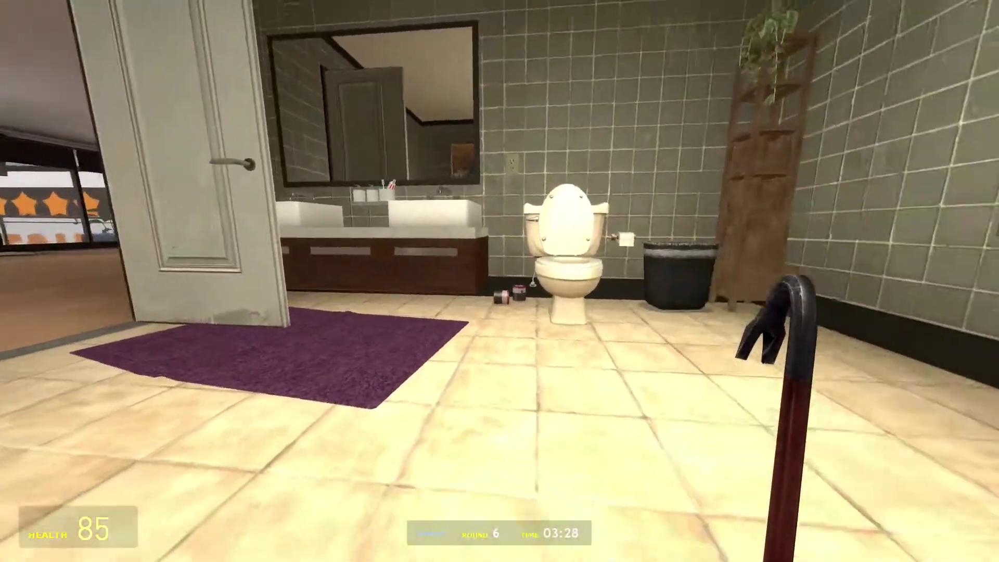
{"action": "key", "text": "3"}
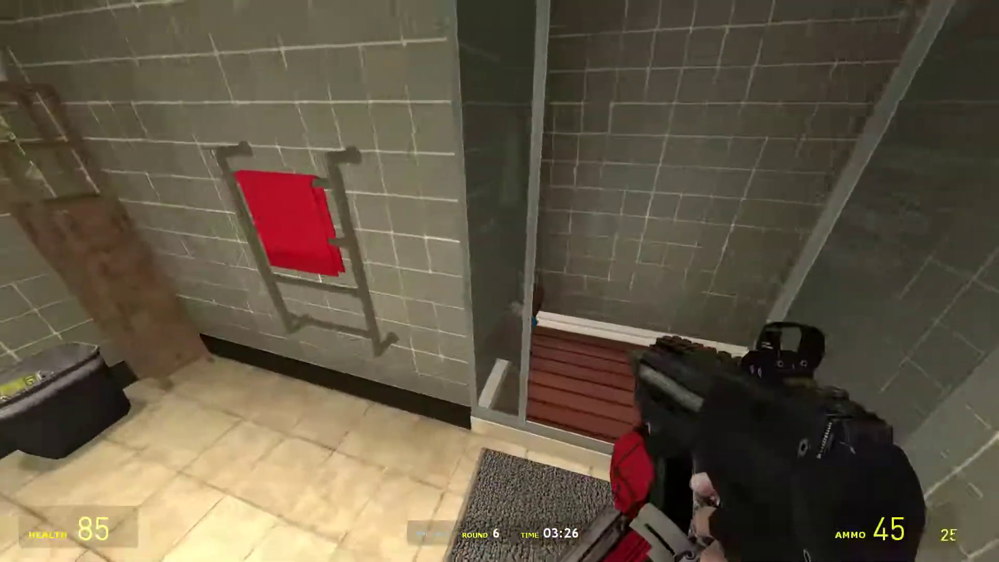
{"action": "key", "text": "w"}
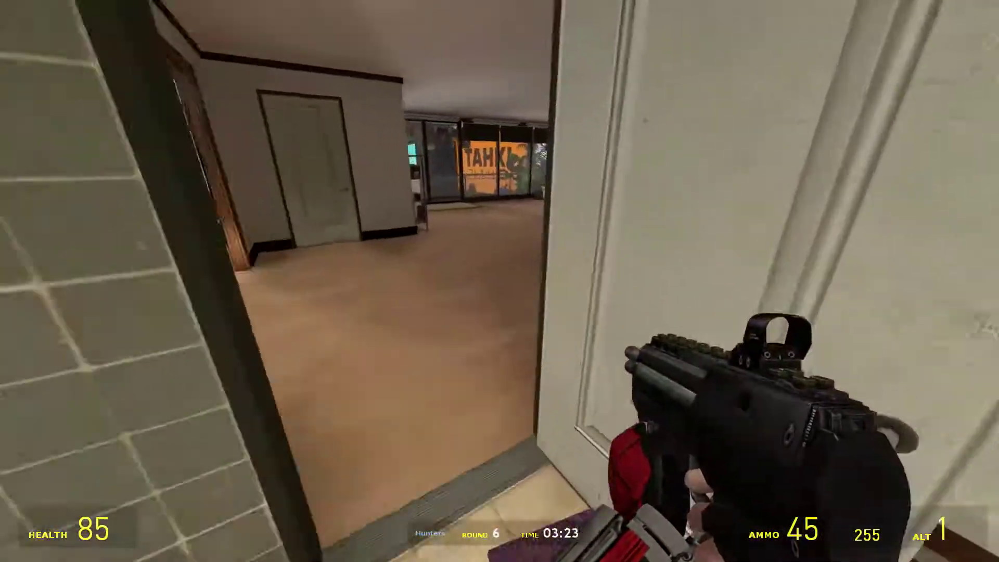
{"action": "key", "text": "w"}
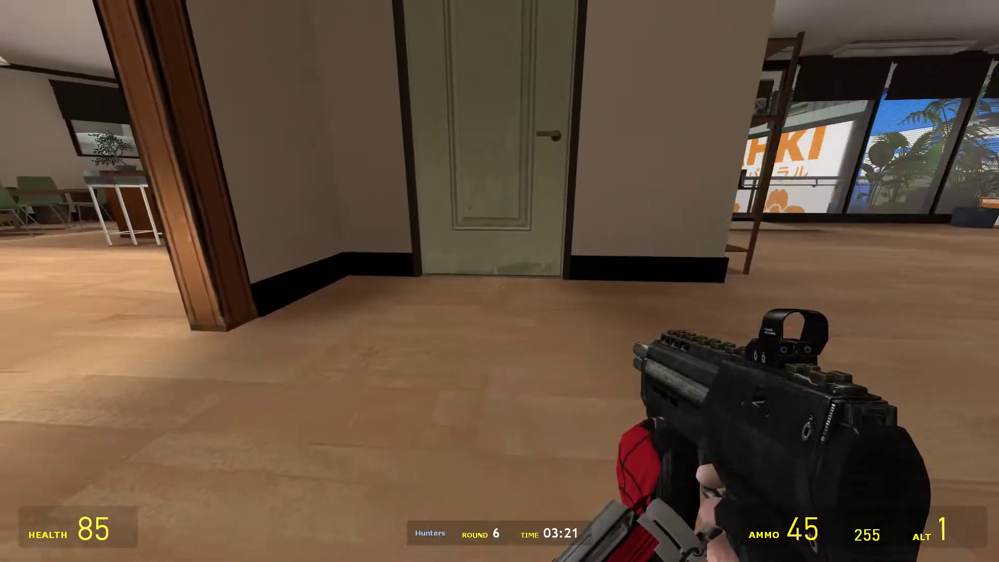
{"action": "key", "text": "w"}
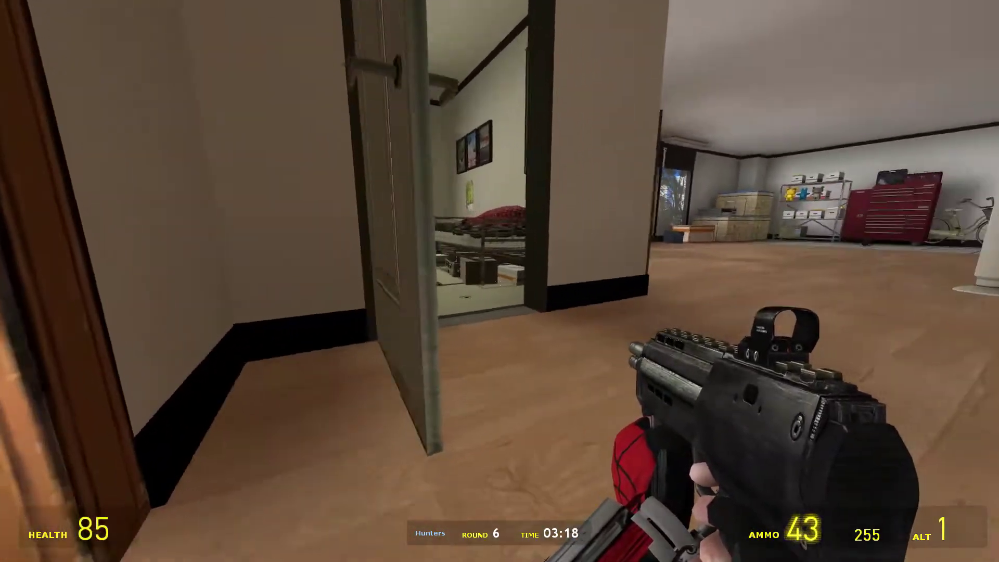
{"action": "key", "text": "w"}
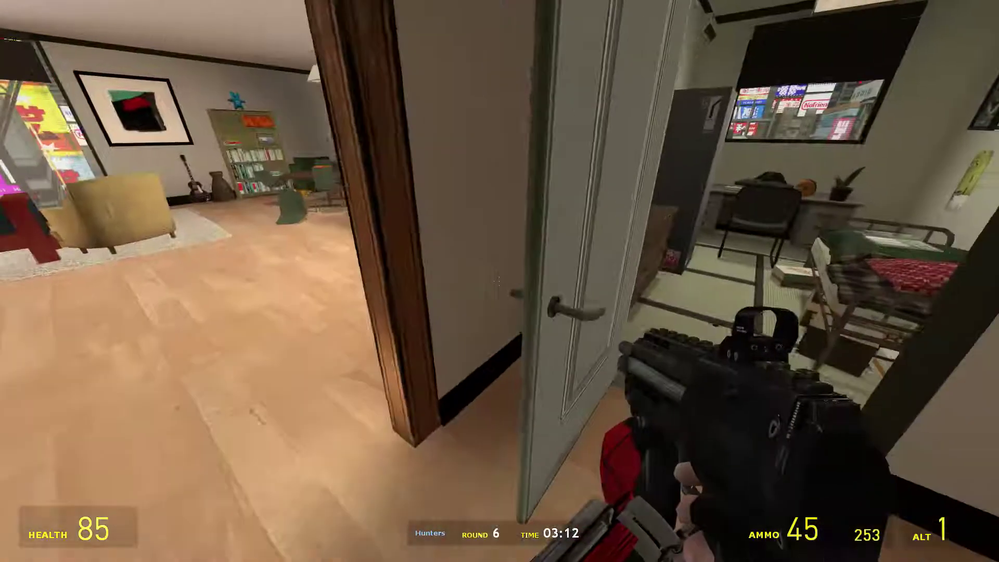
{"action": "key", "text": "w"}
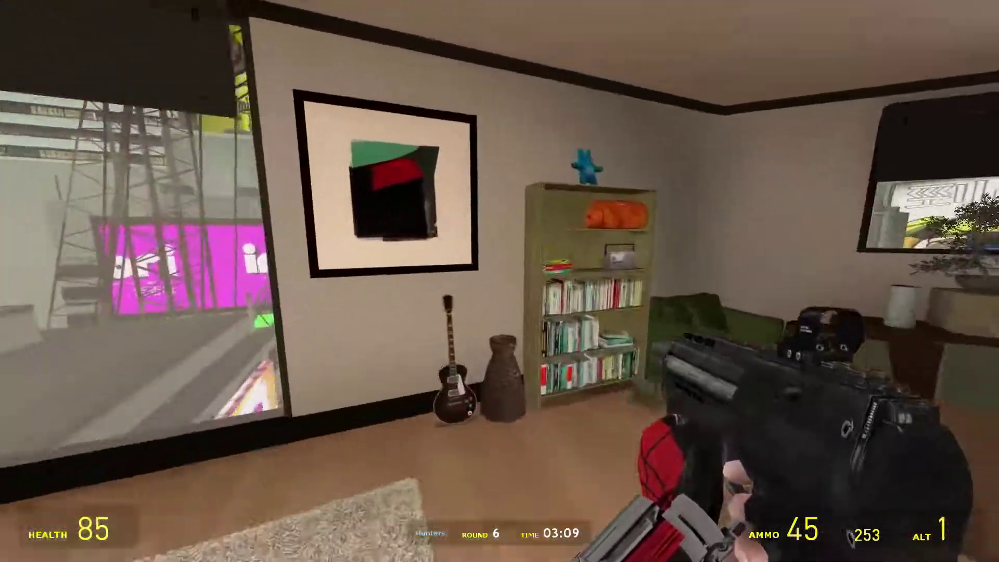
{"action": "key", "text": "w"}
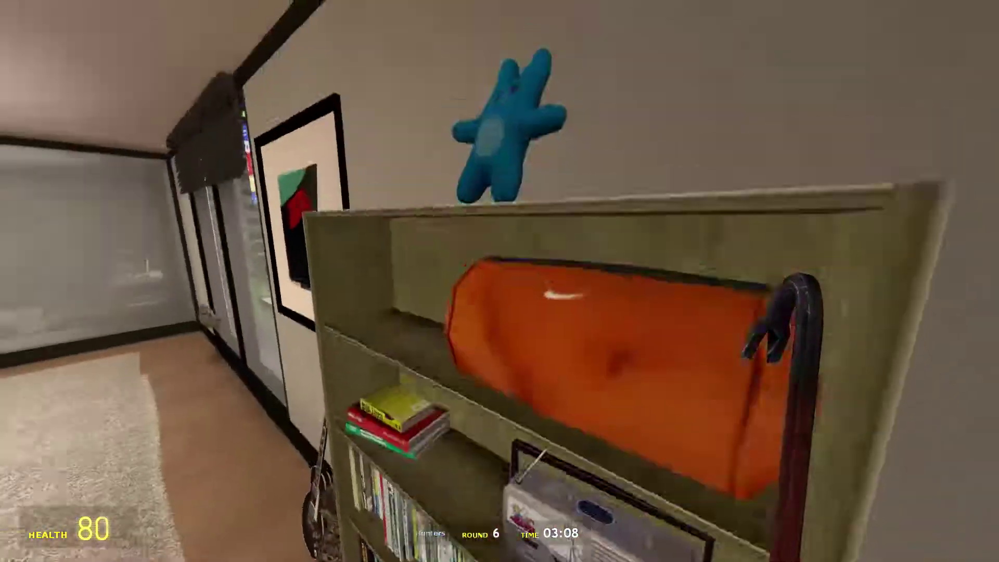
{"action": "key", "text": "w"}
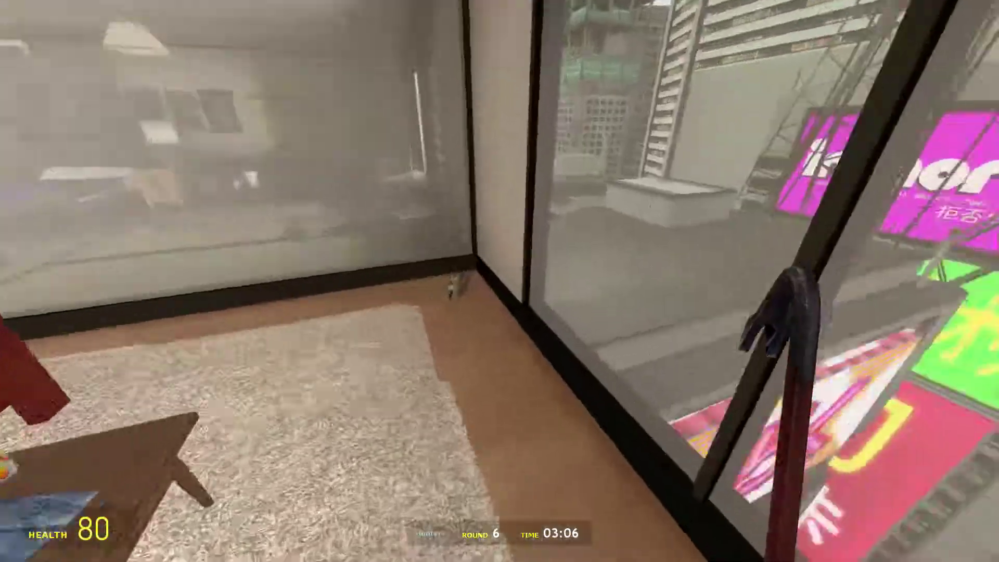
{"action": "key", "text": "w"}
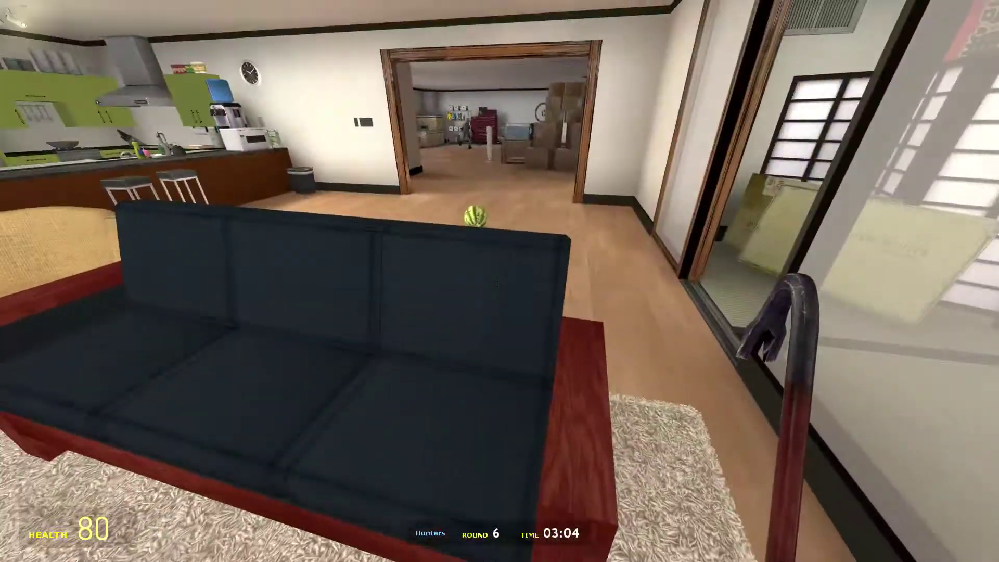
{"action": "key", "text": "3"}
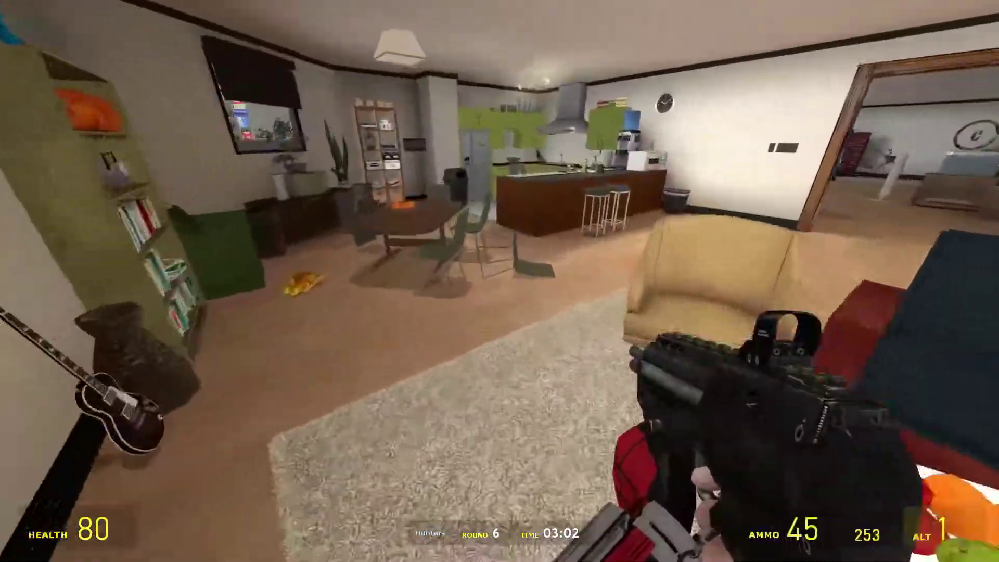
{"action": "key", "text": "w"}
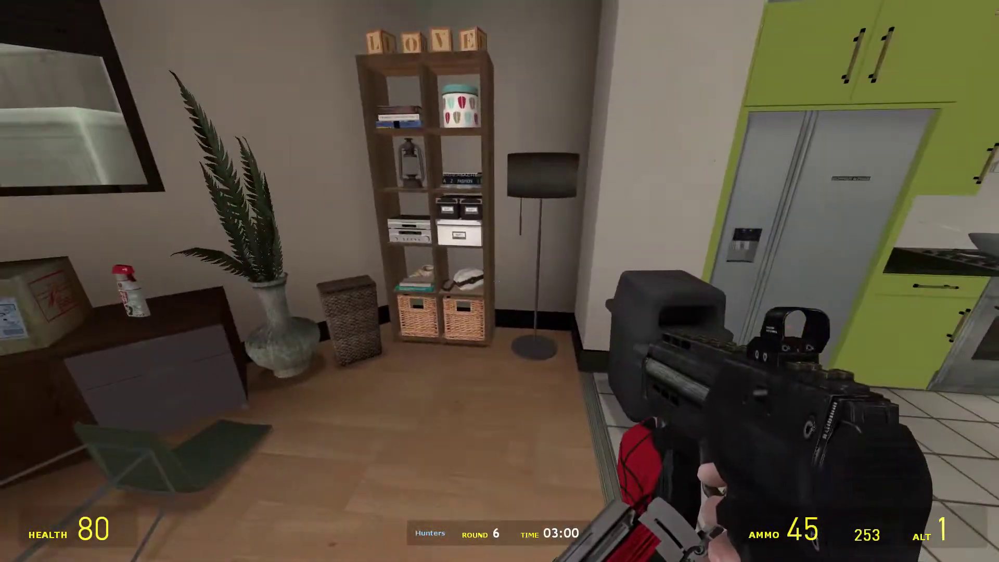
{"action": "key", "text": "w"}
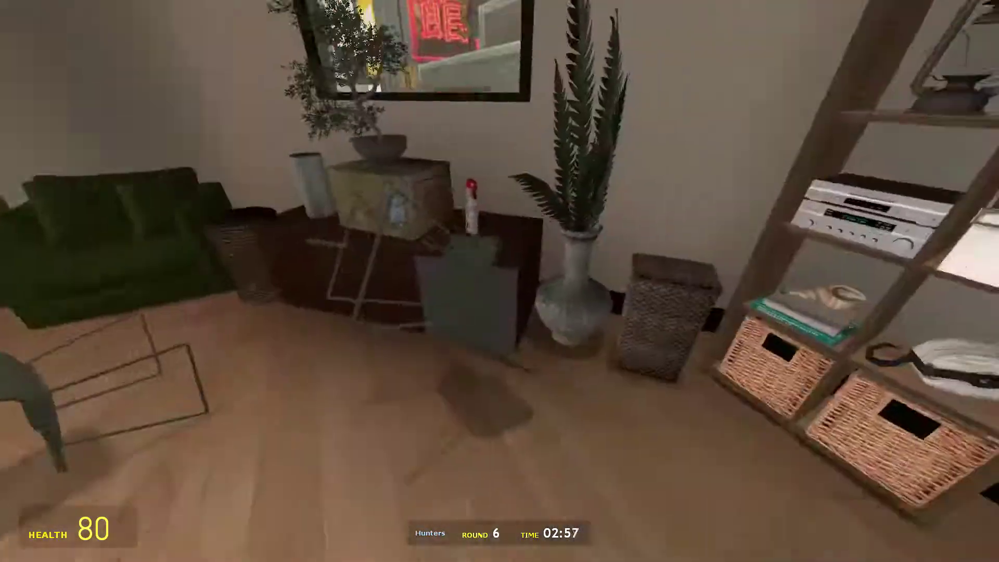
{"action": "key", "text": "w"}
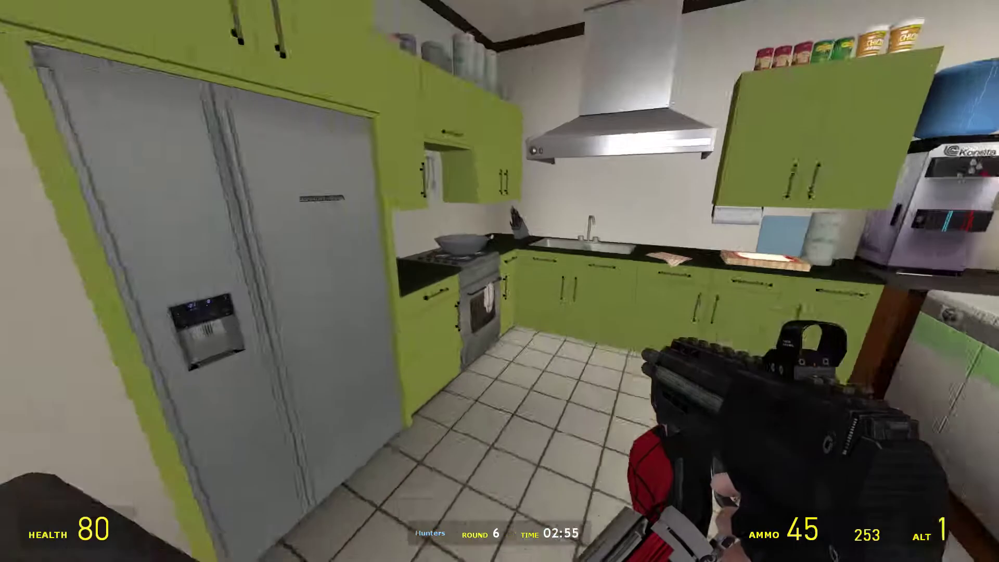
{"action": "key", "text": "w"}
{"action": "key", "text": "w"}
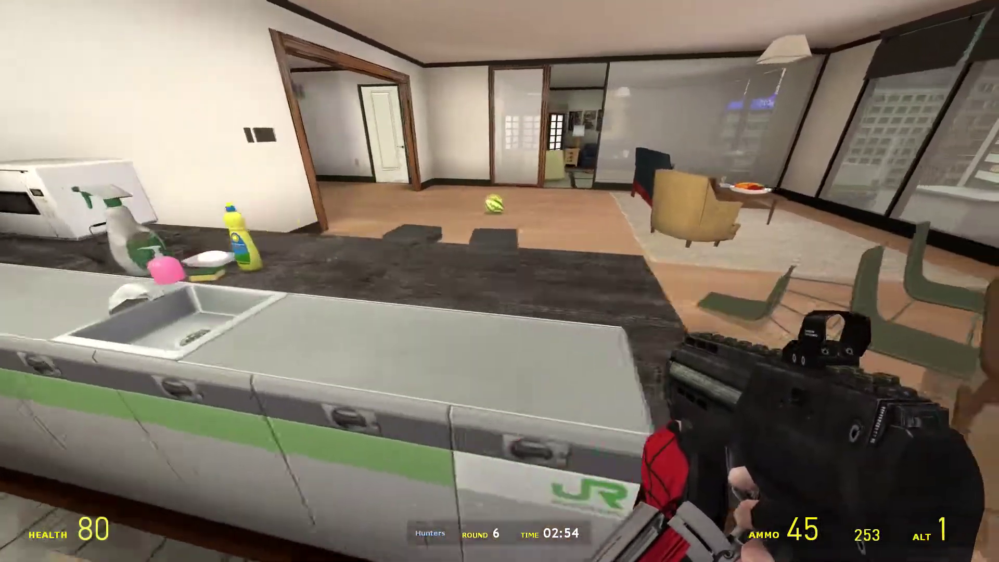
{"action": "key", "text": "w"}
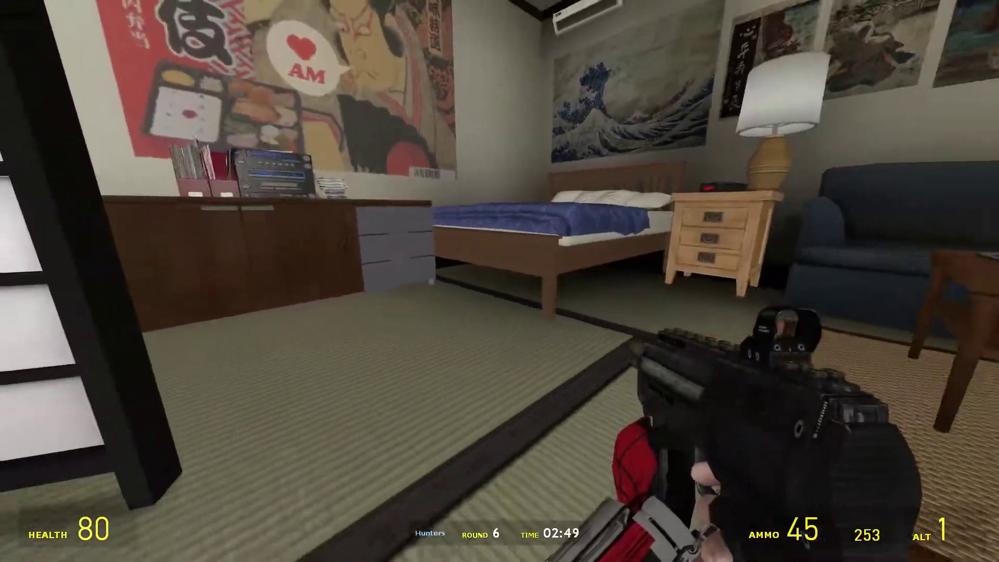
{"action": "key", "text": "w"}
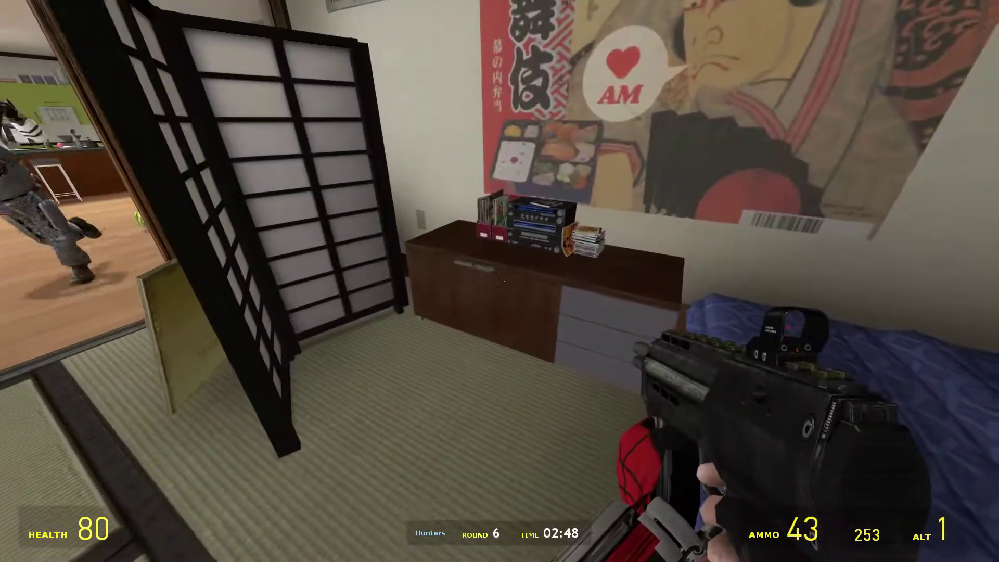
{"action": "key", "text": "w"}
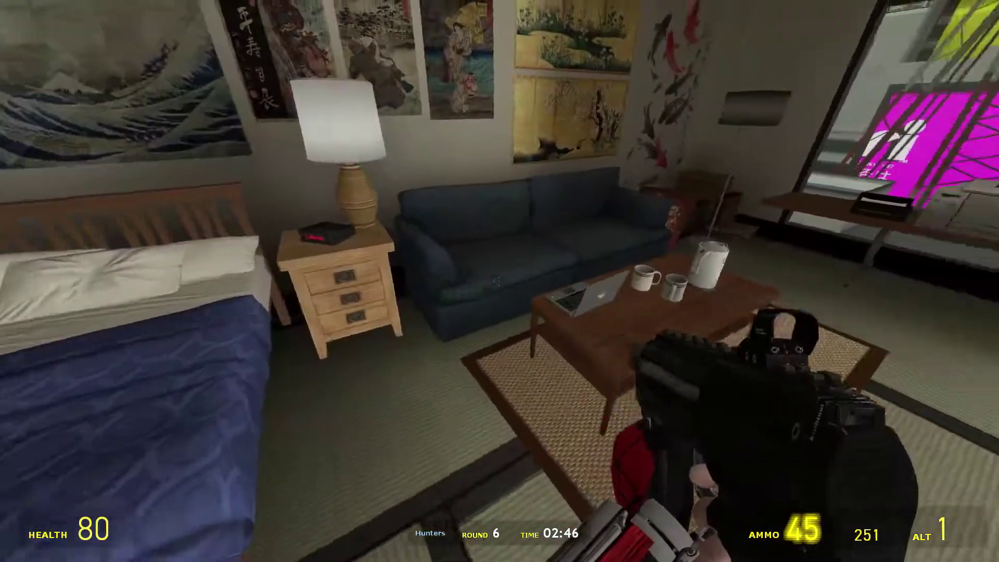
{"action": "key", "text": "w"}
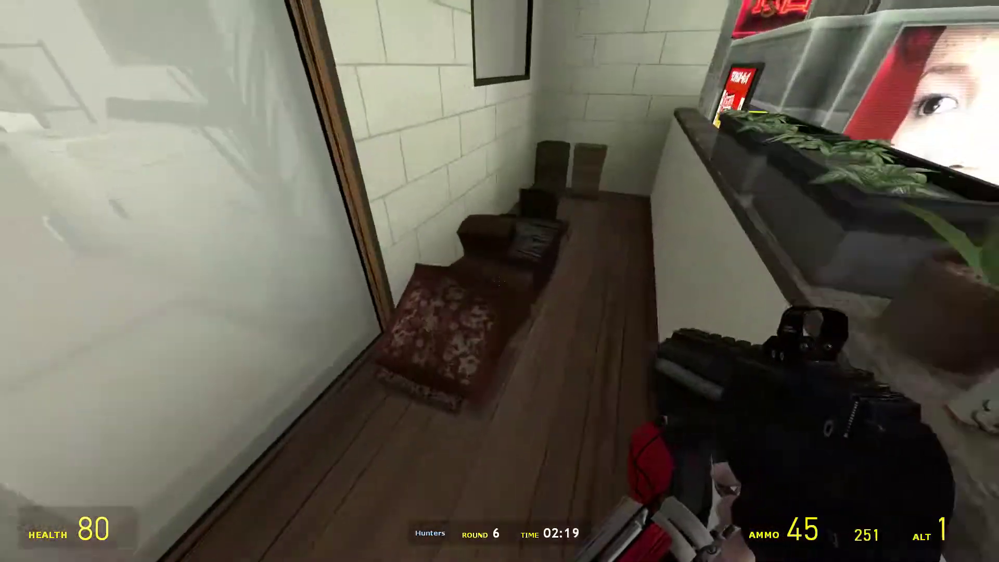
{"action": "key", "text": "w"}
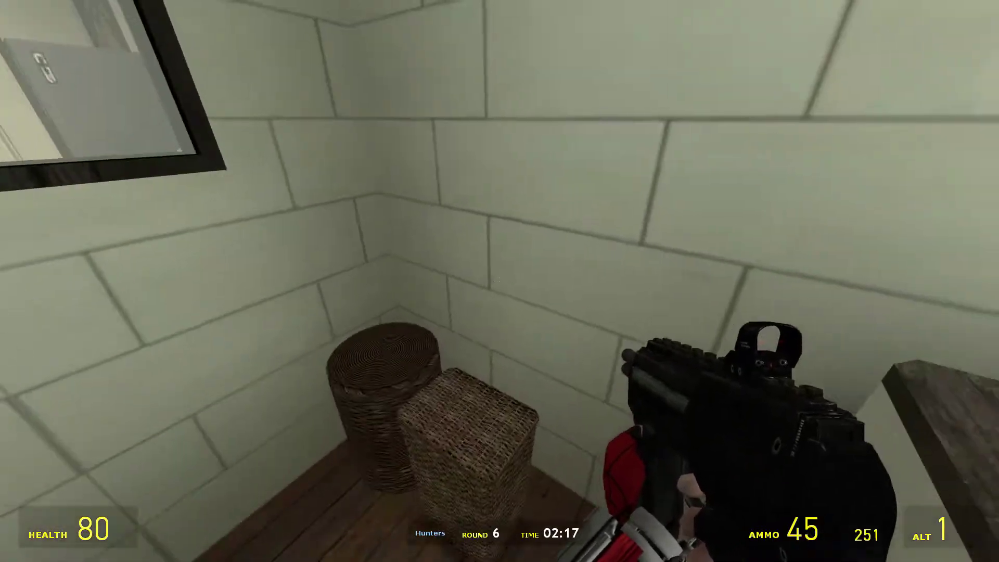
{"action": "left_click", "coordinate": [500, 281]}
{"action": "key", "text": "1"}
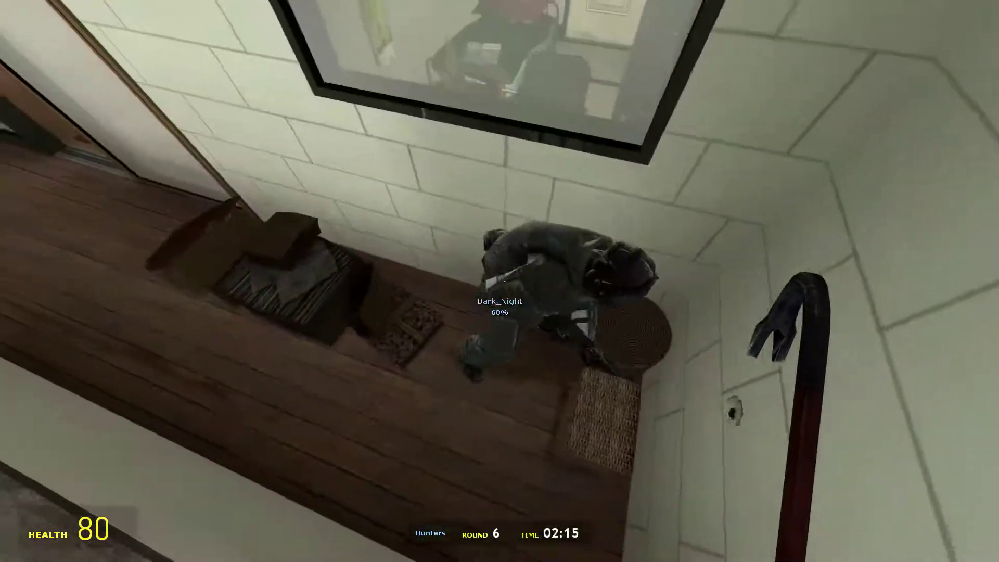
{"action": "key", "text": "3"}
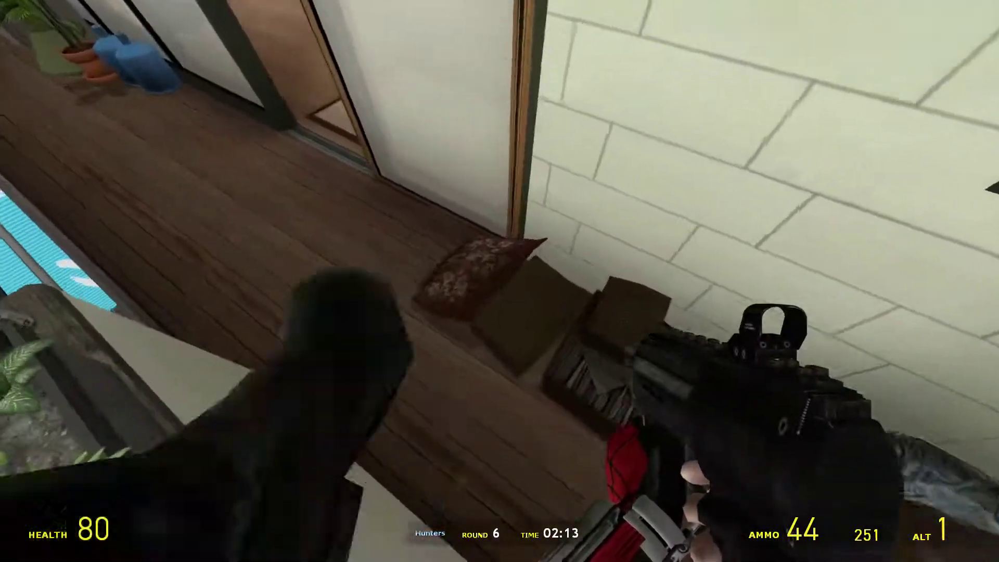
{"action": "key", "text": "w"}
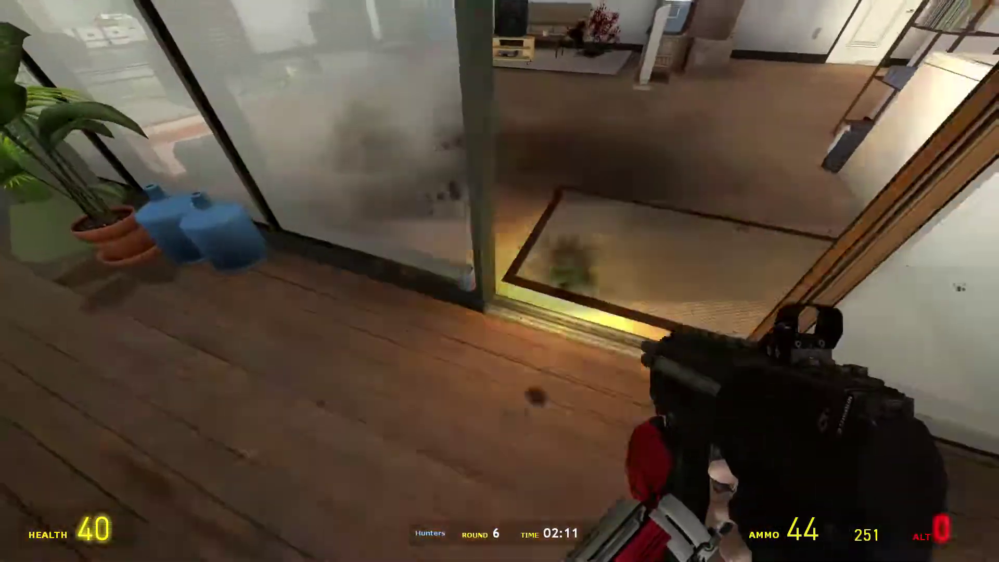
{"action": "left_click", "coordinate": [499, 281]}
{"action": "right_click", "coordinate": [501, 281]}
{"action": "left_click", "coordinate": [499, 281]}
{"action": "left_click", "coordinate": [500, 281]}
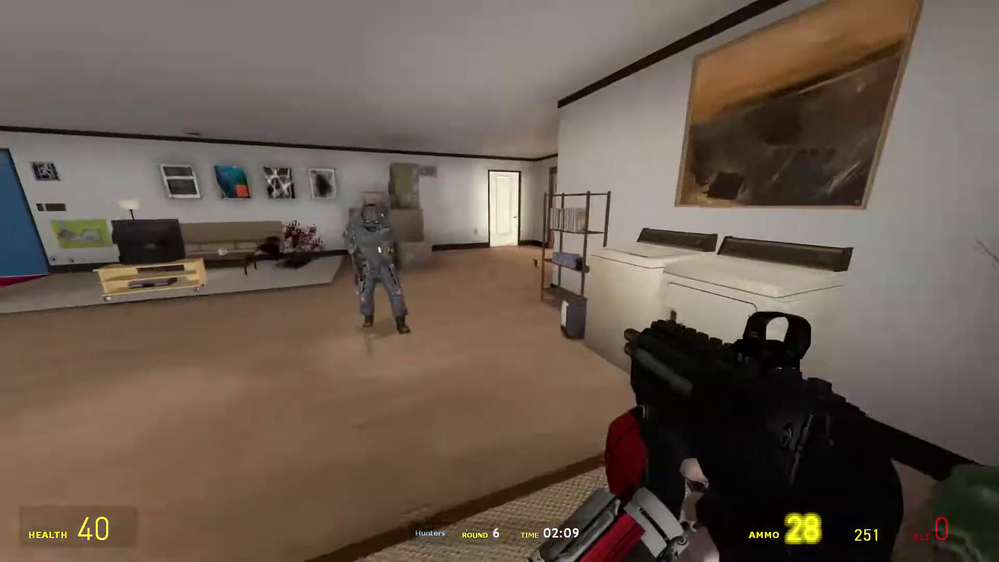
{"action": "key", "text": "w"}
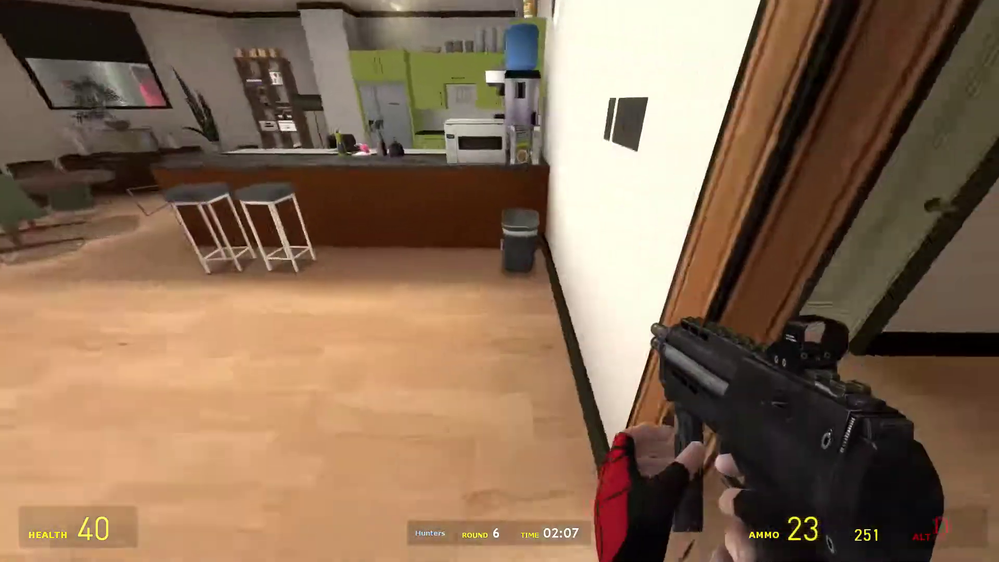
{"action": "key", "text": "r"}
{"action": "left_click", "coordinate": [500, 281]}
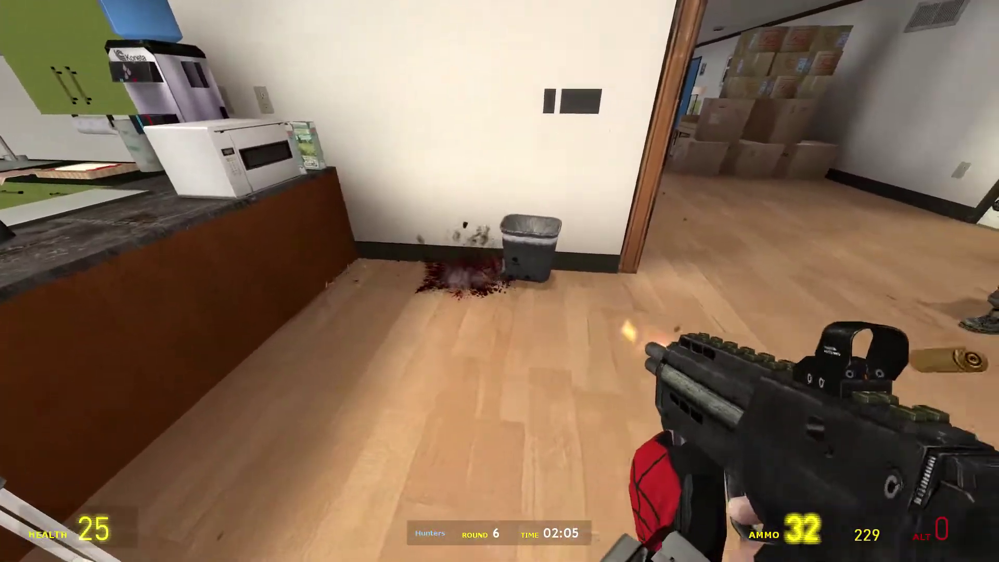
{"action": "key", "text": "w"}
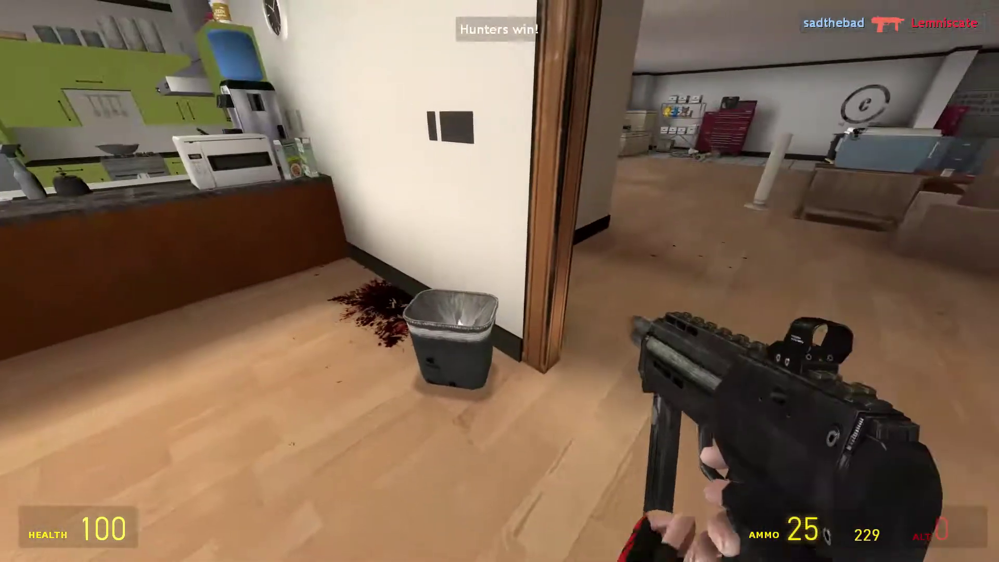
{"action": "key", "text": "w"}
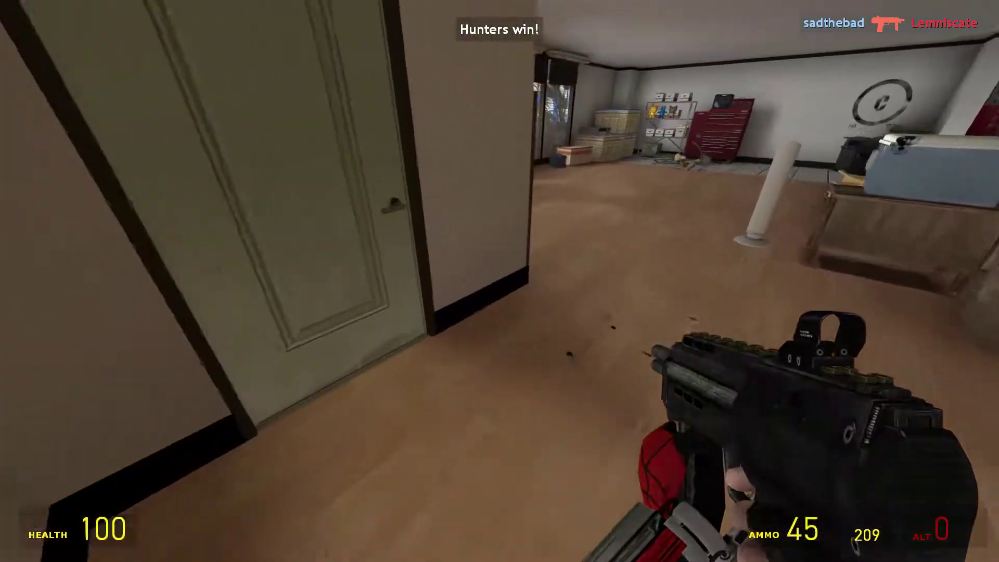
{"action": "key", "text": "w"}
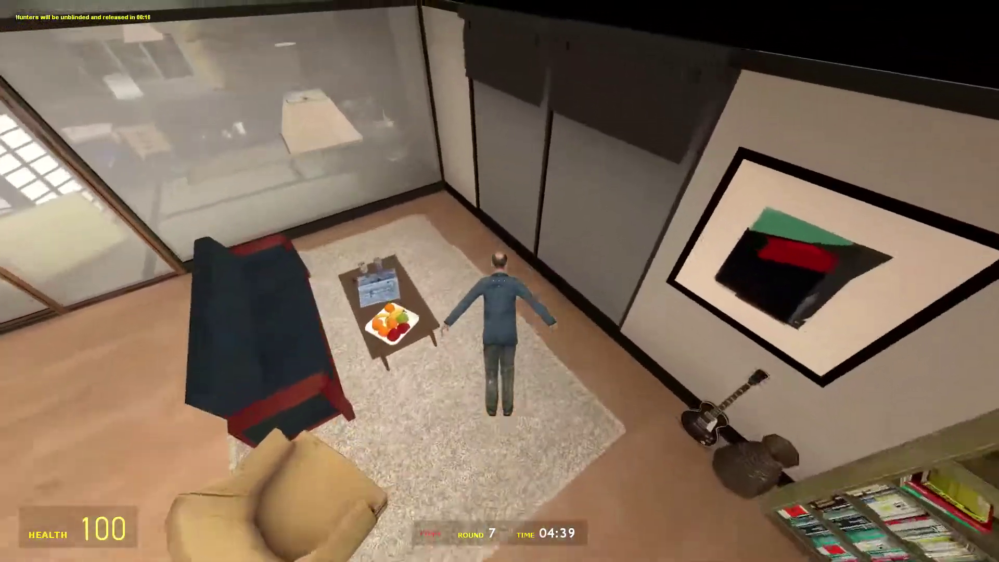
{"action": "key", "text": "e"}
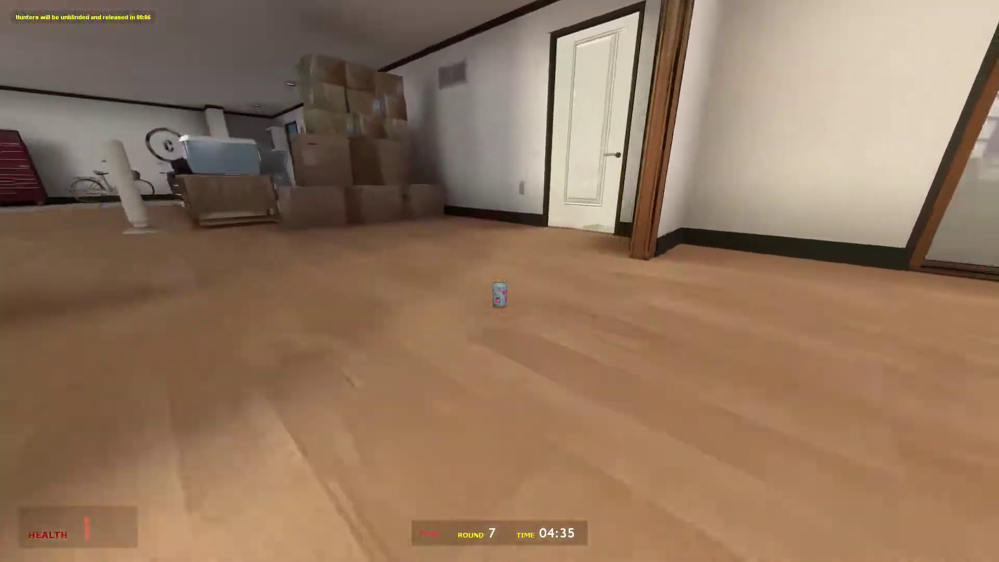
{"action": "key", "text": "w"}
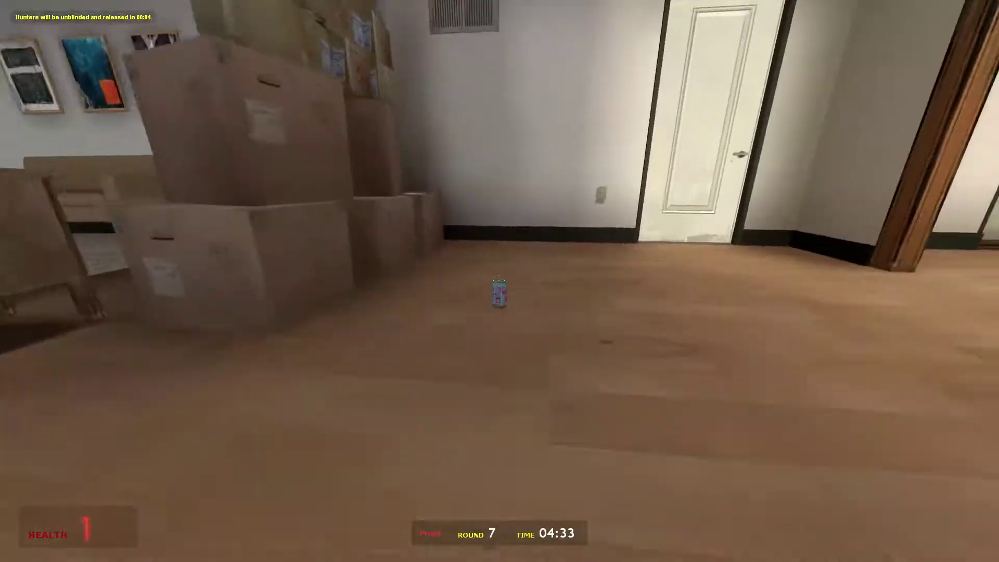
{"action": "key", "text": "w"}
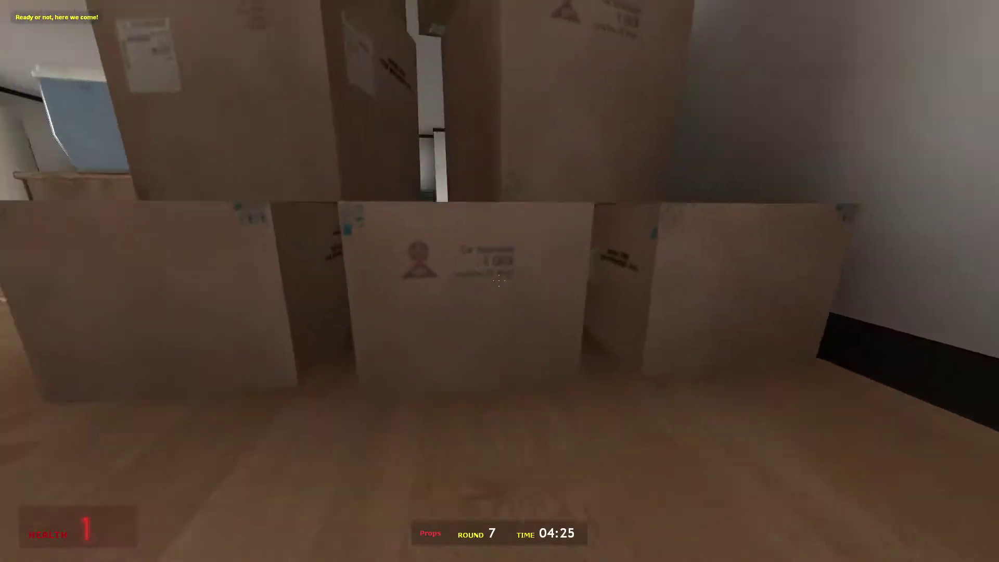
{"action": "left_click_drag", "start_coordinate": [500, 281], "coordinate": [500, 117]}
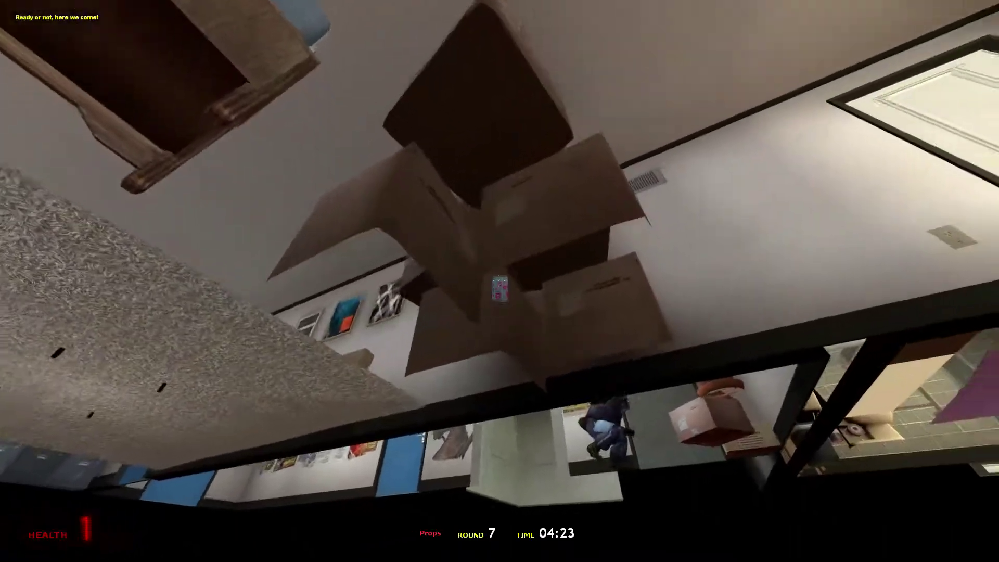
{"action": "left_click_drag", "start_coordinate": [500, 281], "coordinate": [437, 298]}
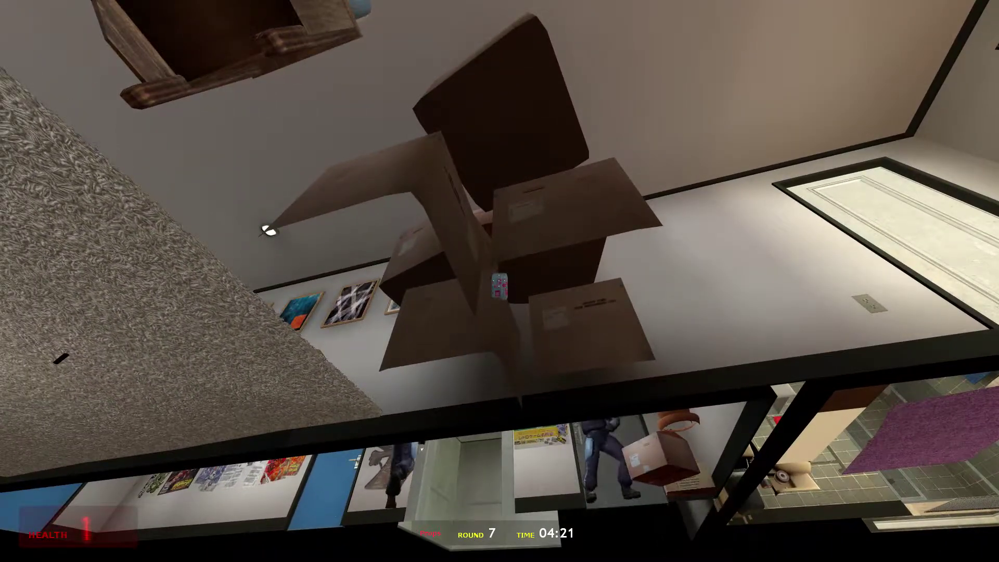
{"action": "left_click_drag", "start_coordinate": [500, 281], "coordinate": [546, 234]}
{"action": "mouse_move", "coordinate": [500, 281]}
{"action": "left_mouse_down"}
{"action": "mouse_move", "coordinate": [547, 281]}
{"action": "mouse_move", "coordinate": [500, 391]}
{"action": "left_mouse_up"}
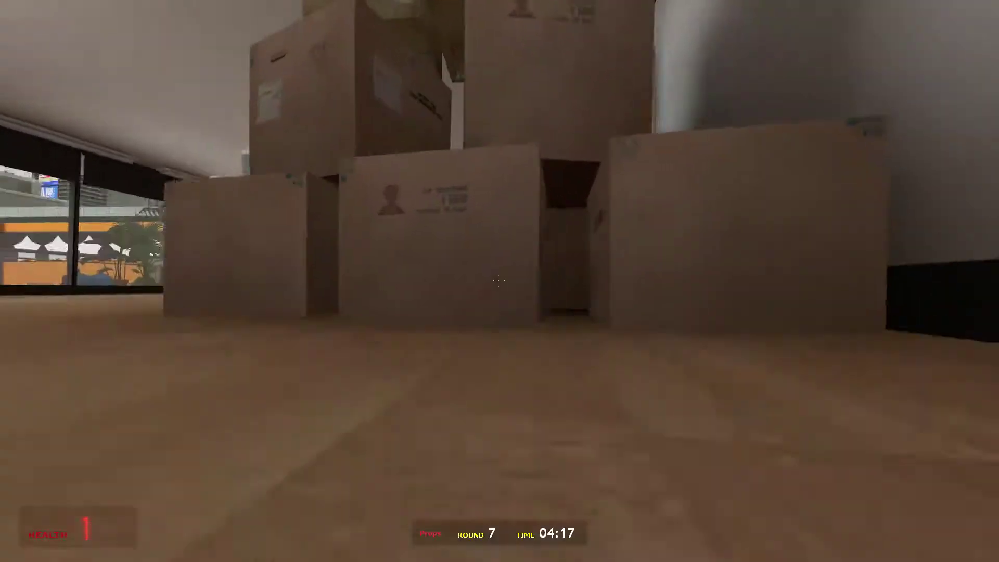
{"action": "left_click_drag", "start_coordinate": [500, 282], "coordinate": [500, 171]}
{"action": "left_click_drag", "start_coordinate": [500, 281], "coordinate": [469, 328]}
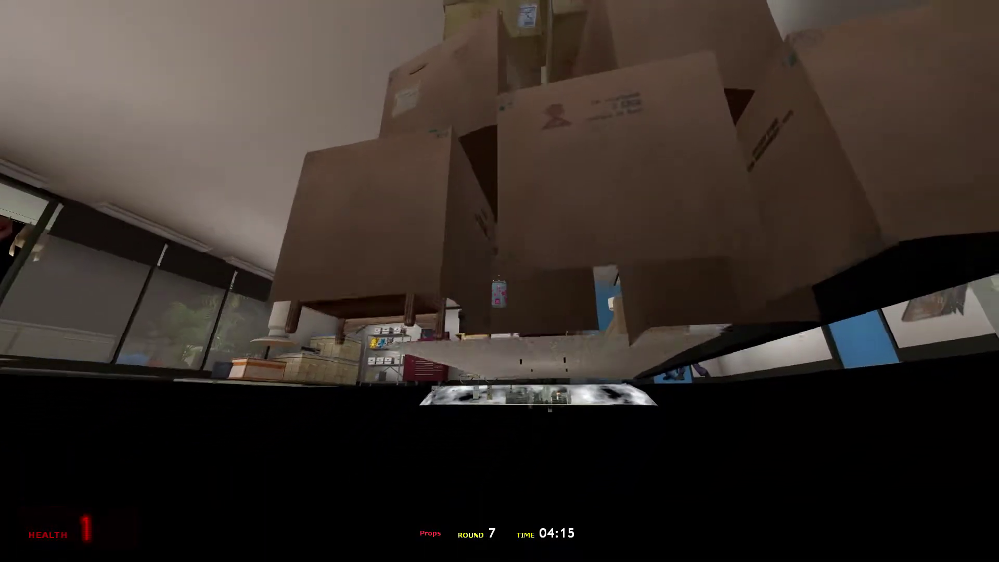
{"action": "mouse_move", "coordinate": [500, 282]}
{"action": "left_mouse_down"}
{"action": "mouse_move", "coordinate": [469, 258]}
{"action": "mouse_move", "coordinate": [468, 297]}
{"action": "mouse_move", "coordinate": [500, 390]}
{"action": "left_mouse_up"}
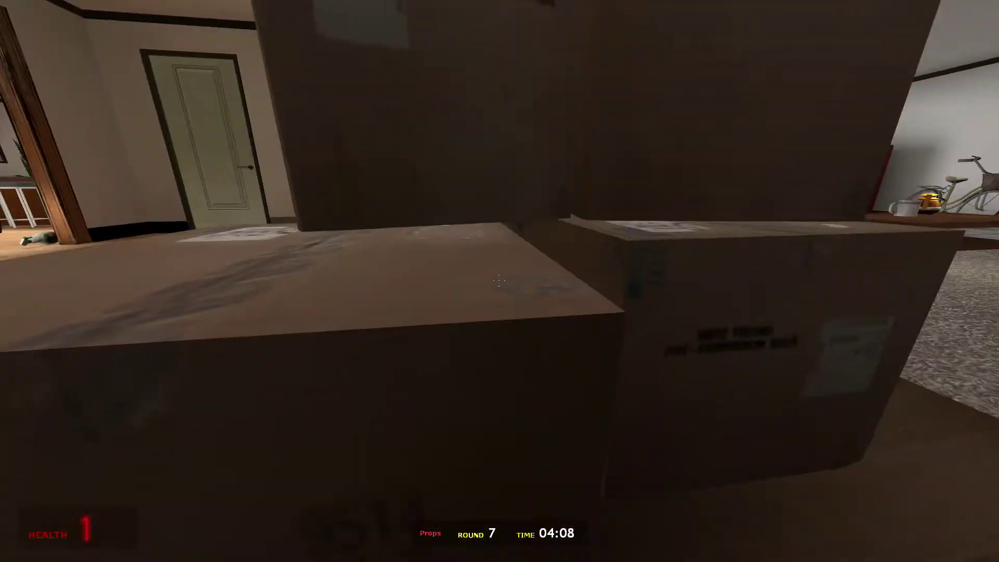
{"action": "left_click_drag", "start_coordinate": [500, 281], "coordinate": [500, 156]}
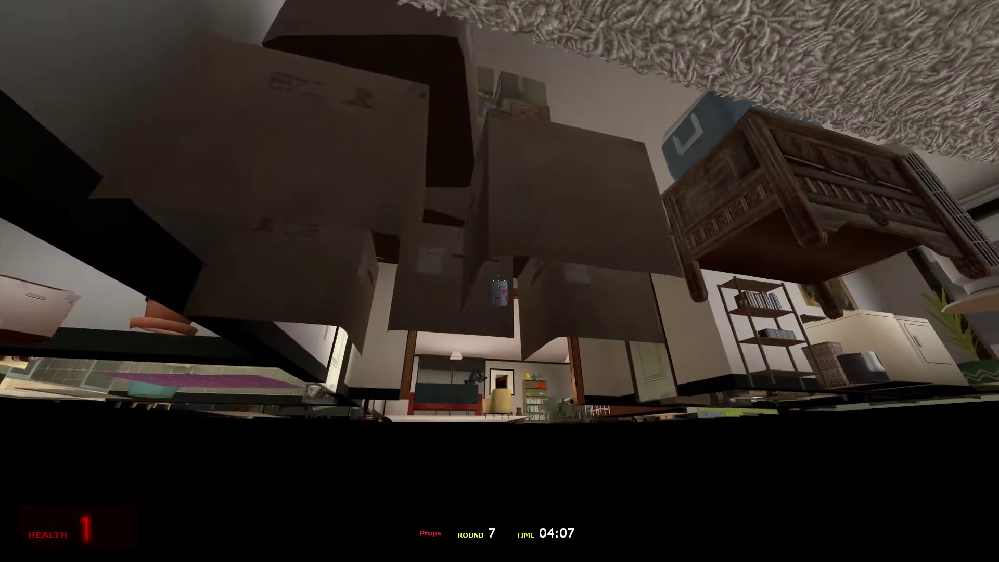
{"action": "left_click_drag", "start_coordinate": [499, 282], "coordinate": [547, 234]}
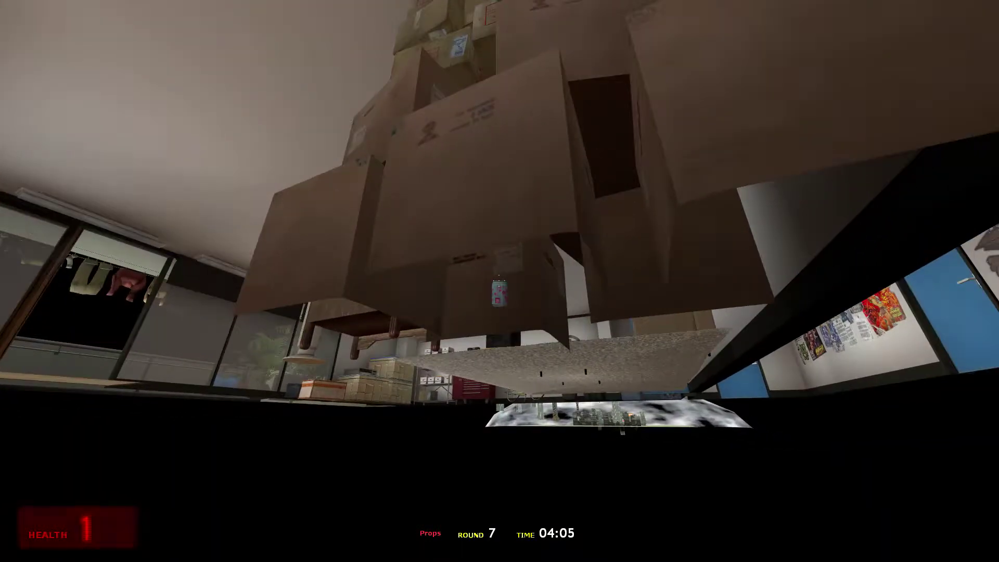
{"action": "left_click_drag", "start_coordinate": [500, 281], "coordinate": [391, 281]}
{"action": "left_click_drag", "start_coordinate": [500, 282], "coordinate": [500, 234]}
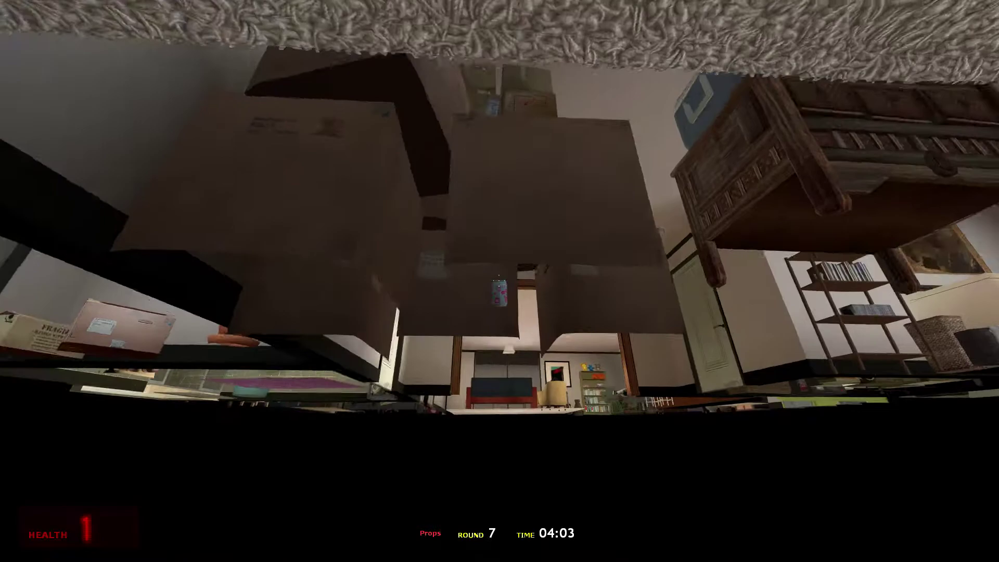
{"action": "left_click_drag", "start_coordinate": [500, 281], "coordinate": [499, 235]}
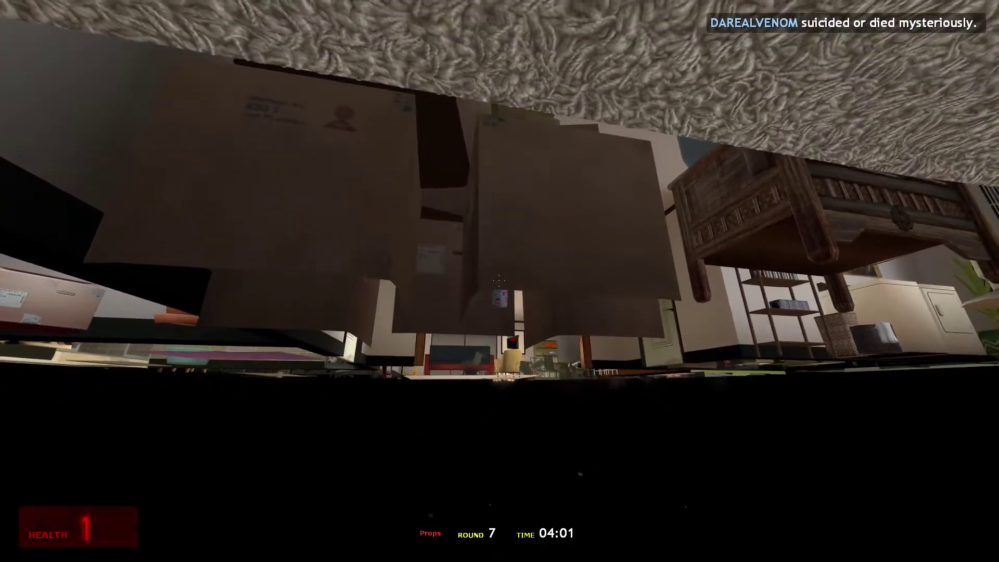
{"action": "mouse_move", "coordinate": [499, 281]}
{"action": "left_mouse_down"}
{"action": "mouse_move", "coordinate": [469, 274]}
{"action": "mouse_move", "coordinate": [469, 297]}
{"action": "mouse_move", "coordinate": [485, 259]}
{"action": "left_mouse_up"}
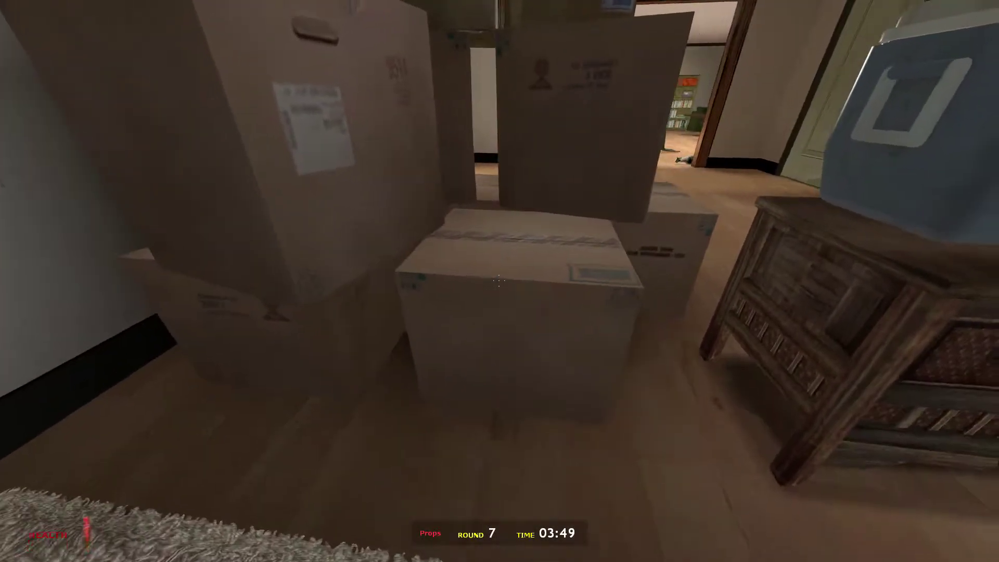
{"action": "key", "text": "s"}
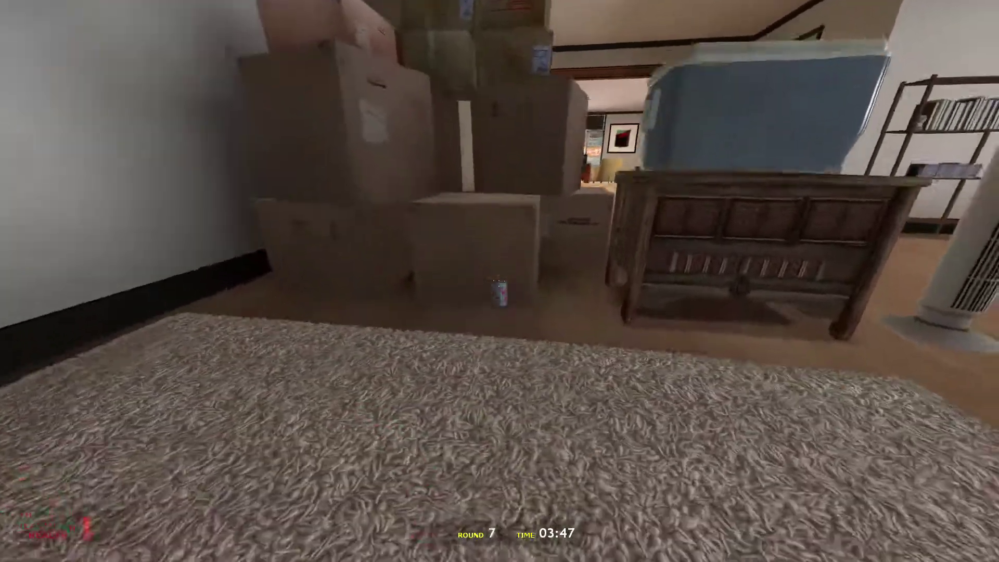
{"action": "key", "text": "s"}
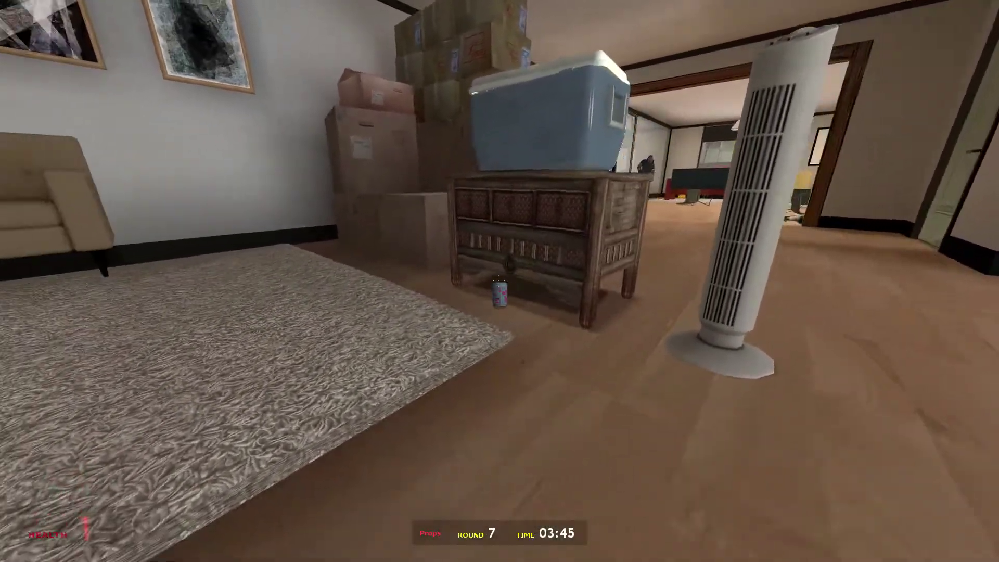
{"action": "key", "text": "w"}
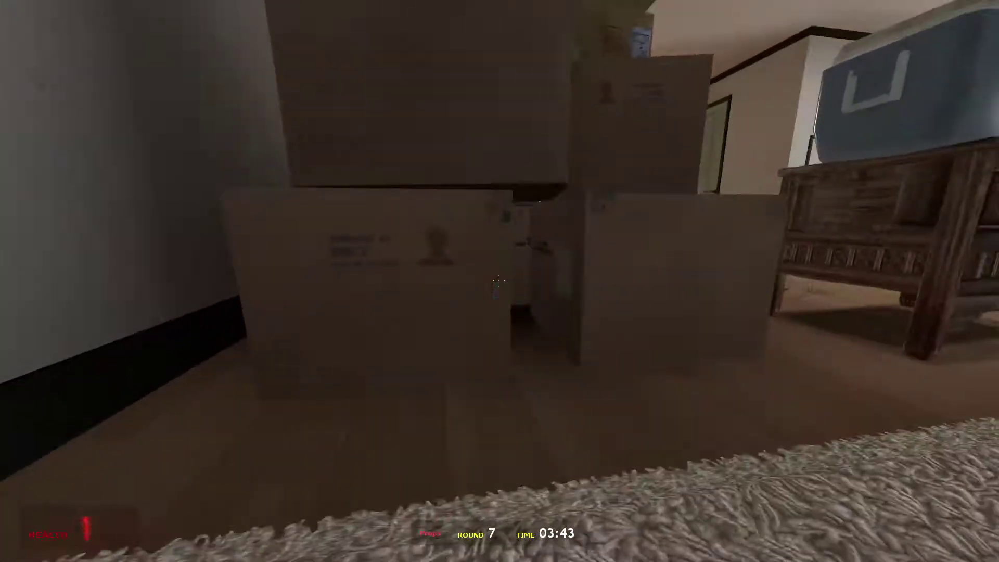
{"action": "key", "text": "w"}
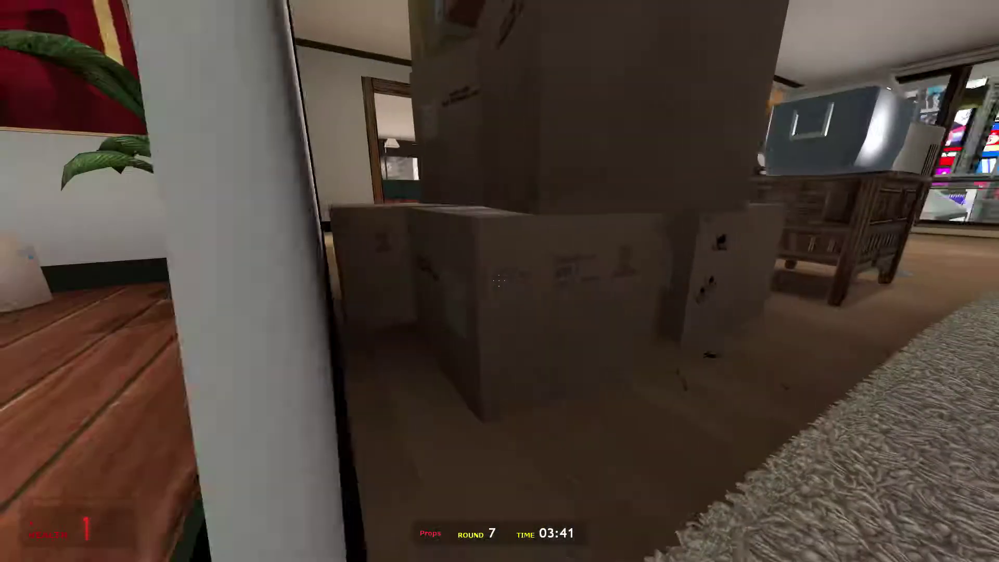
{"action": "key", "text": "w"}
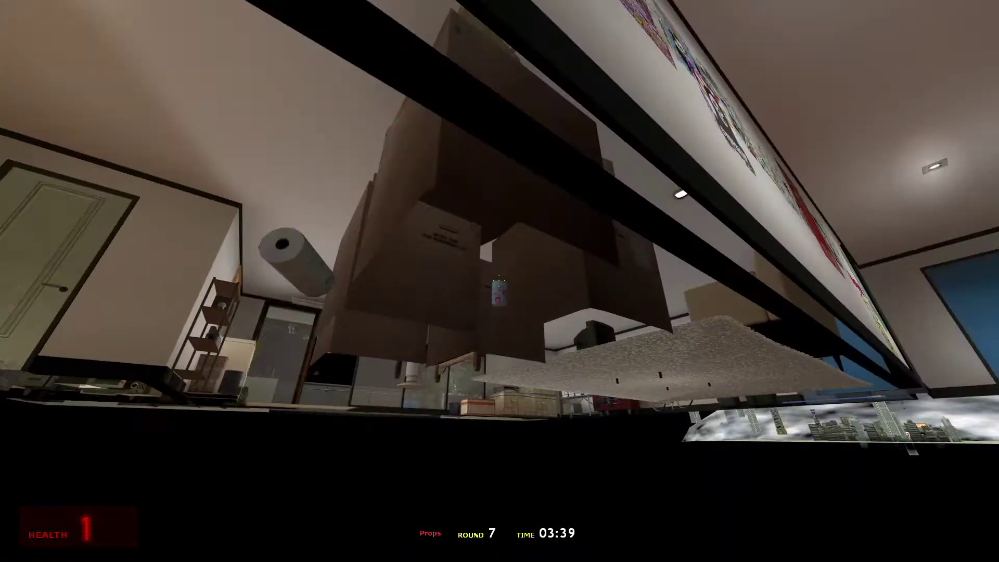
{"action": "key", "text": "w"}
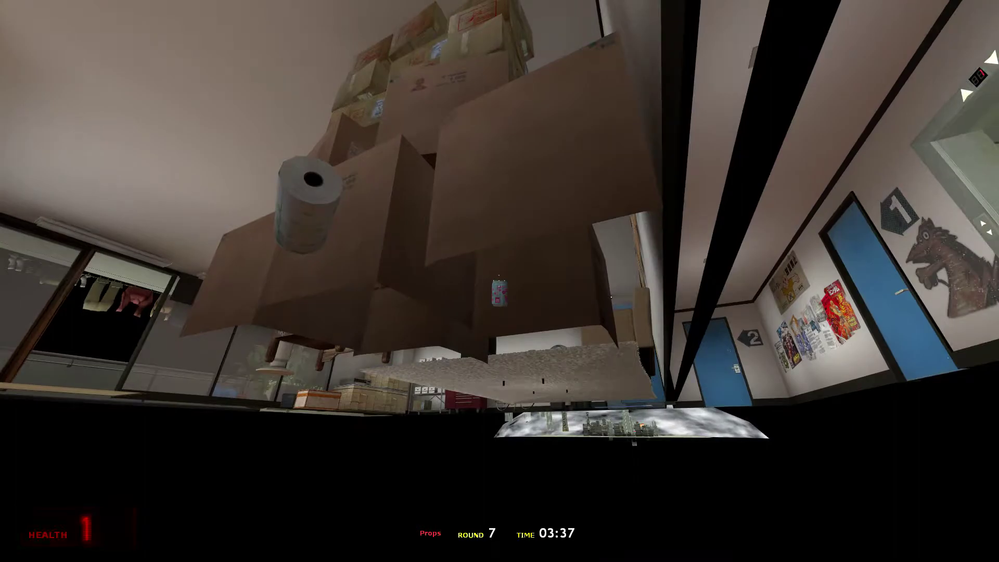
{"action": "key", "text": "w"}
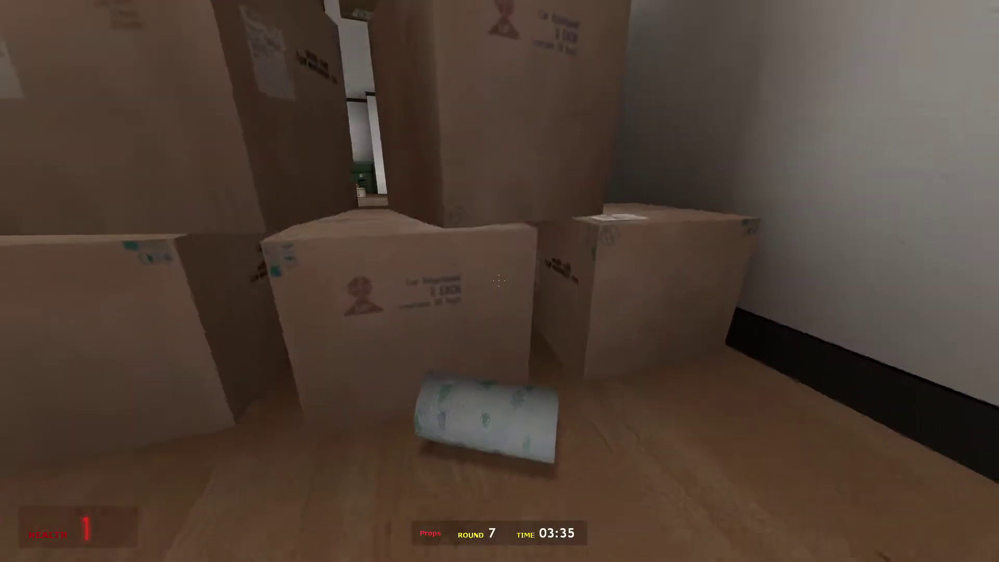
{"action": "key", "text": "w"}
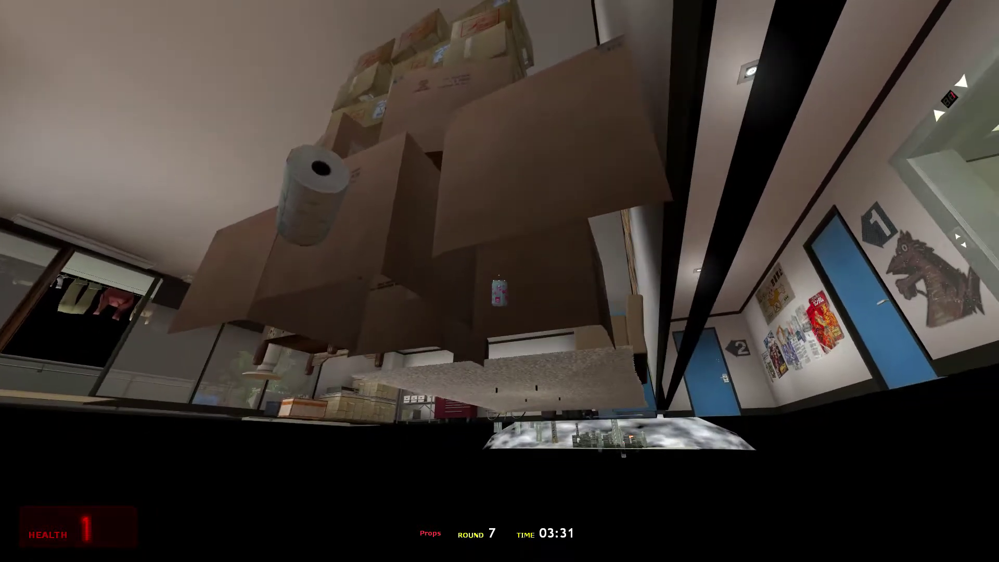
{"action": "key", "text": "w"}
{"action": "key", "text": "w"}
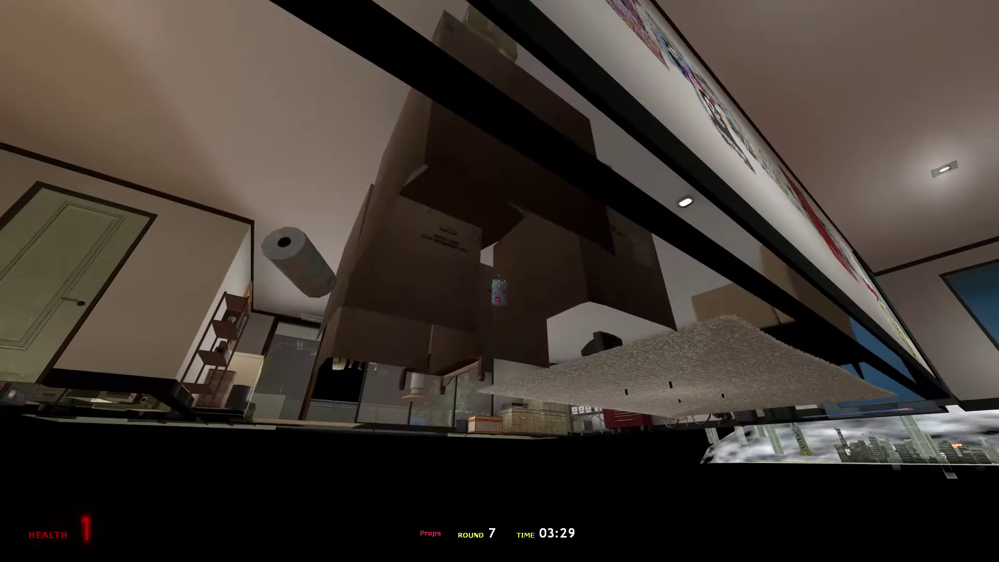
{"action": "key", "text": "w"}
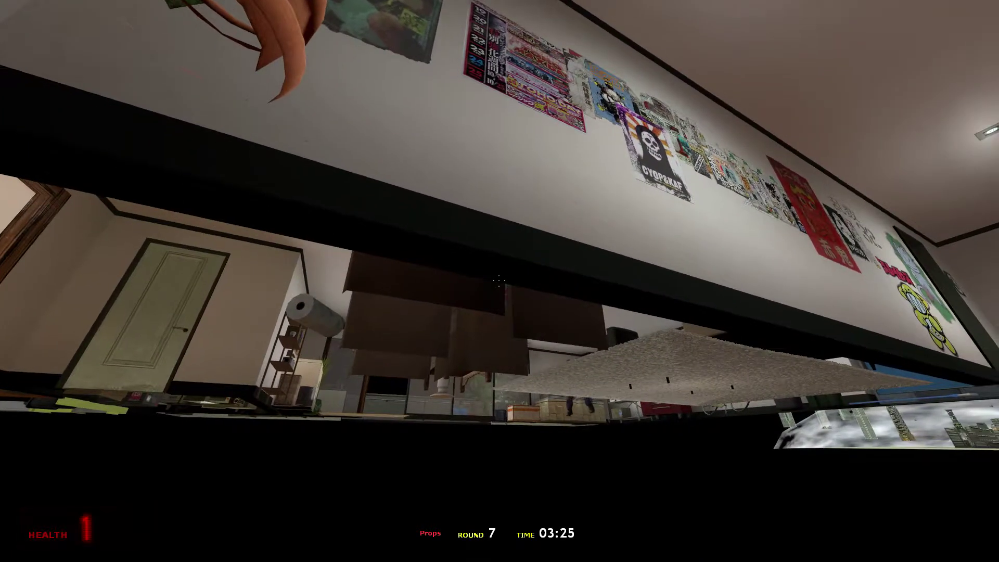
{"action": "key", "text": "w"}
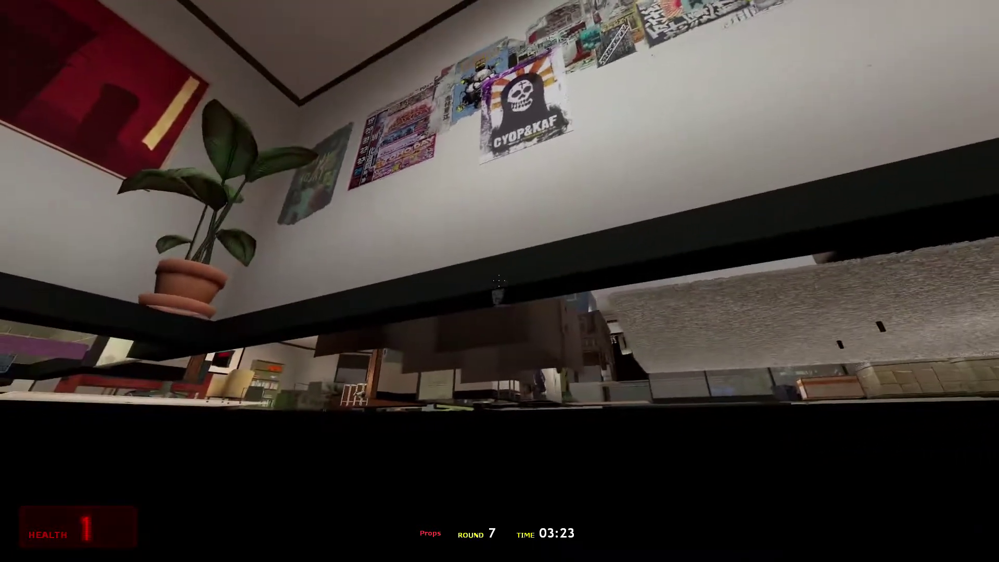
{"action": "key", "text": "w"}
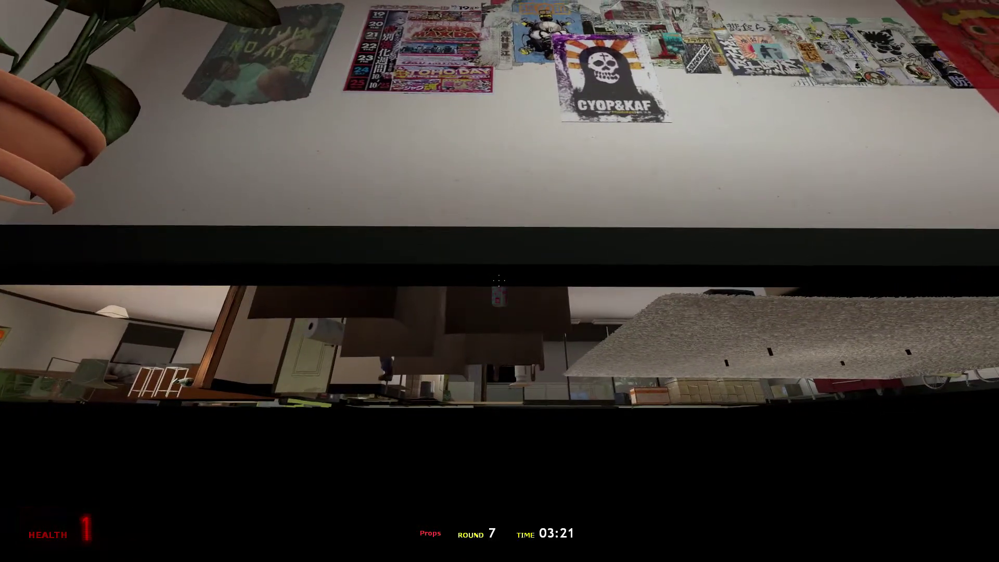
{"action": "key", "text": "w"}
{"action": "key", "text": "w"}
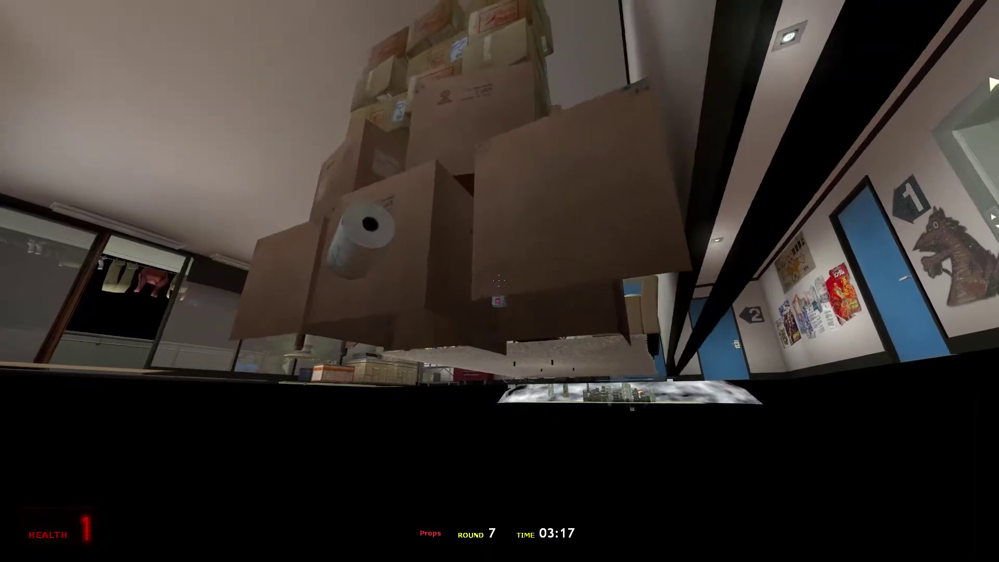
{"action": "key", "text": "w"}
{"action": "key", "text": "w"}
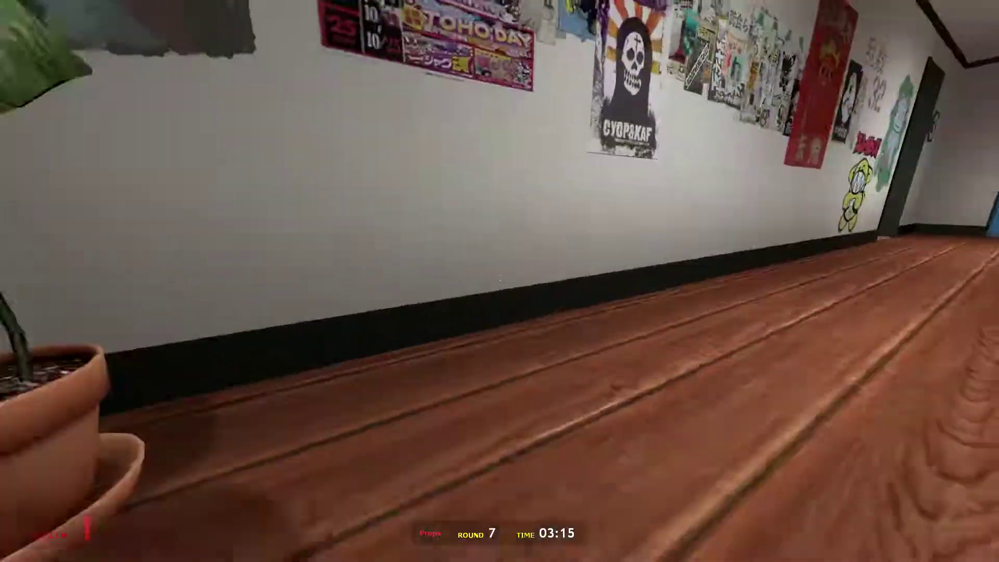